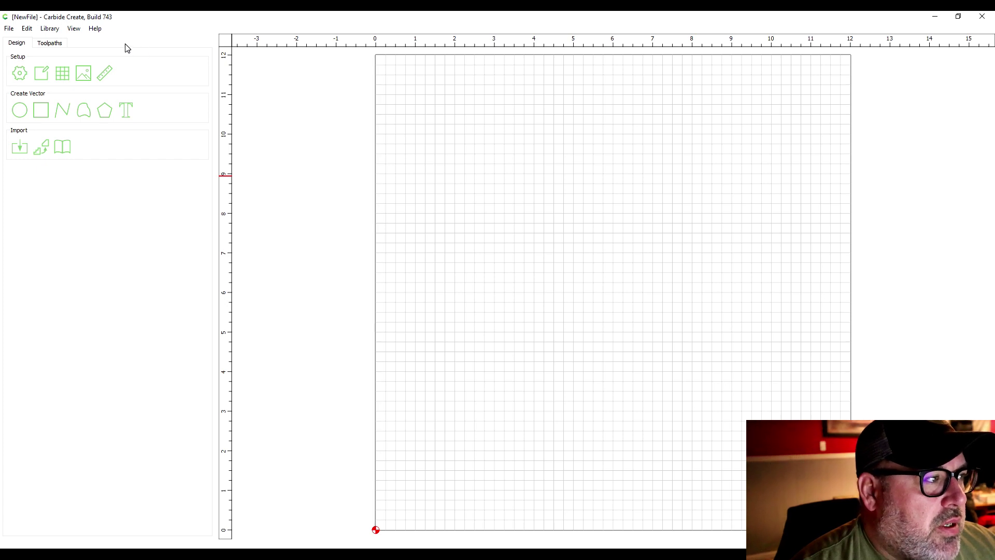
# Open the job setup and go to the stock width value.
pyautogui.click(19, 77)
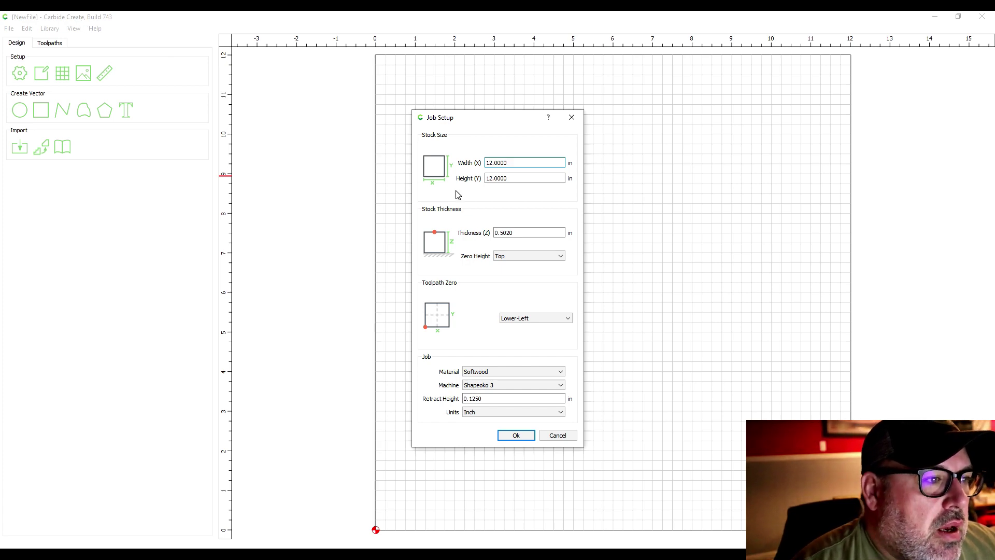
pyautogui.doubleClick(500, 164)
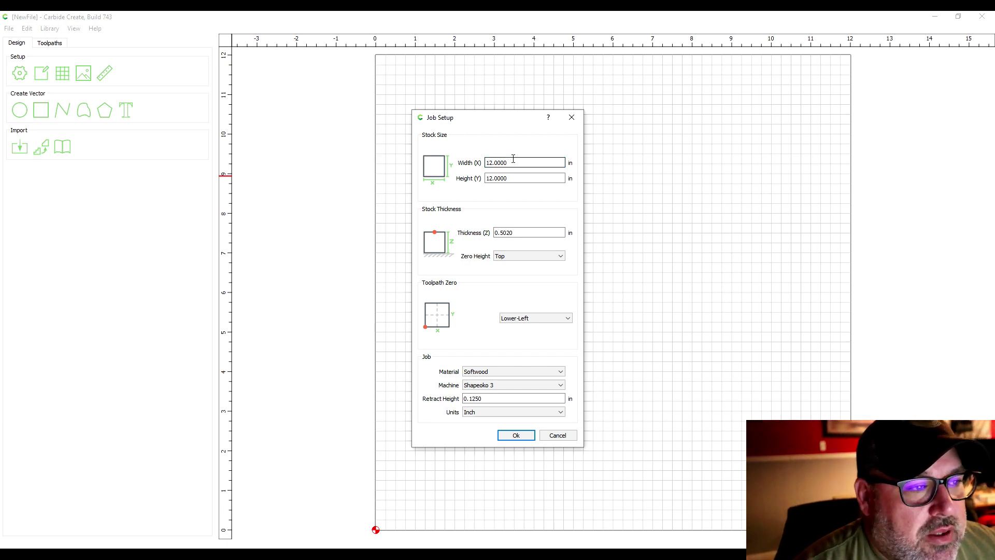
pyautogui.moveTo(508, 162); pyautogui.dragTo(513, 163)
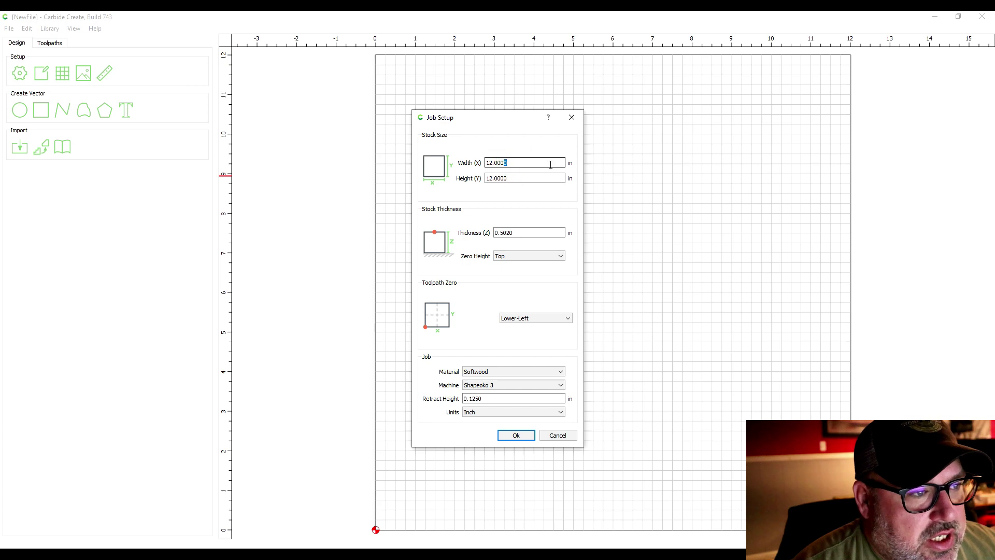
# Switch the job units to MM and back to Inch.
pyautogui.click(503, 412)
pyautogui.click(479, 426)
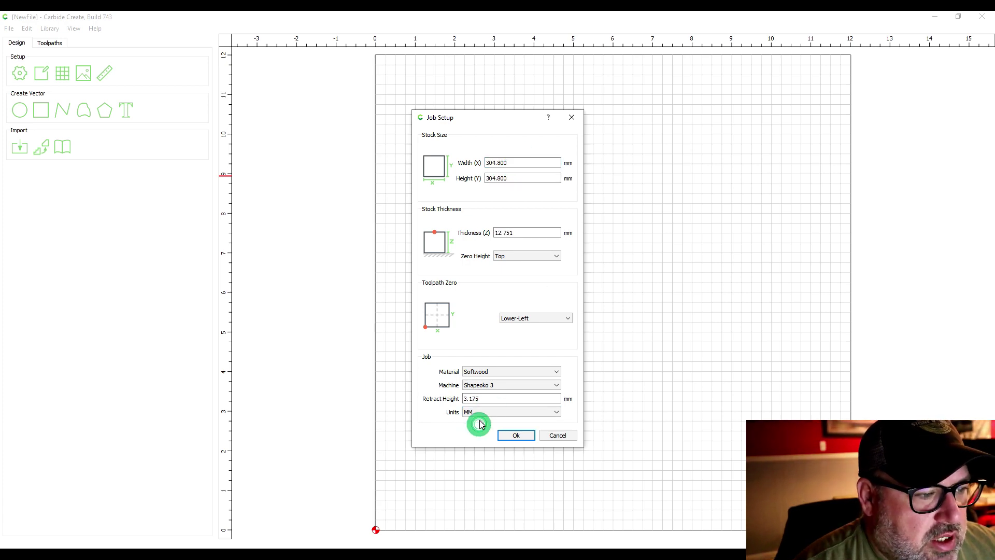
pyautogui.click(482, 412)
pyautogui.click(481, 420)
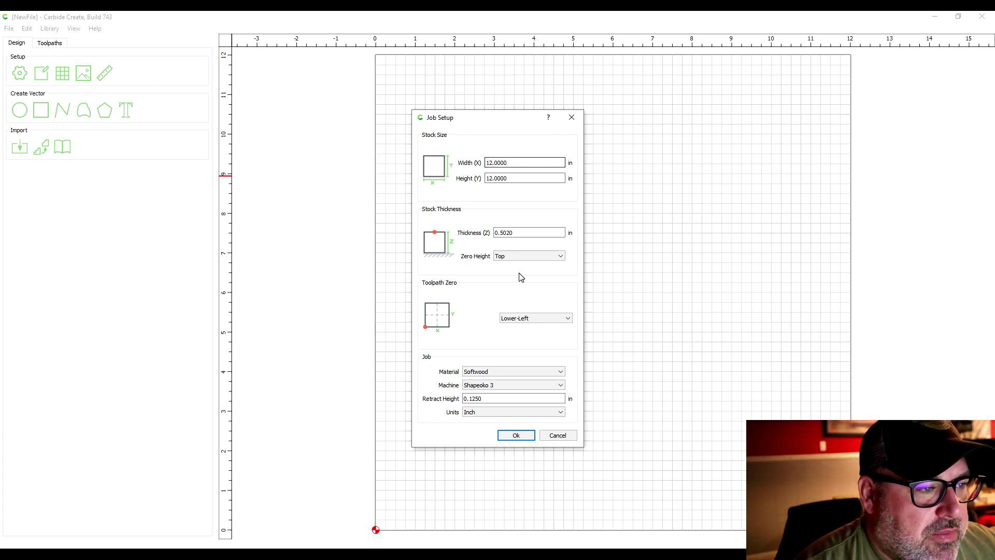
# Set the stock thickness to .75 in and keep the zero height at Top.
pyautogui.click(531, 231)
pyautogui.moveTo(529, 231); pyautogui.dragTo(474, 238)
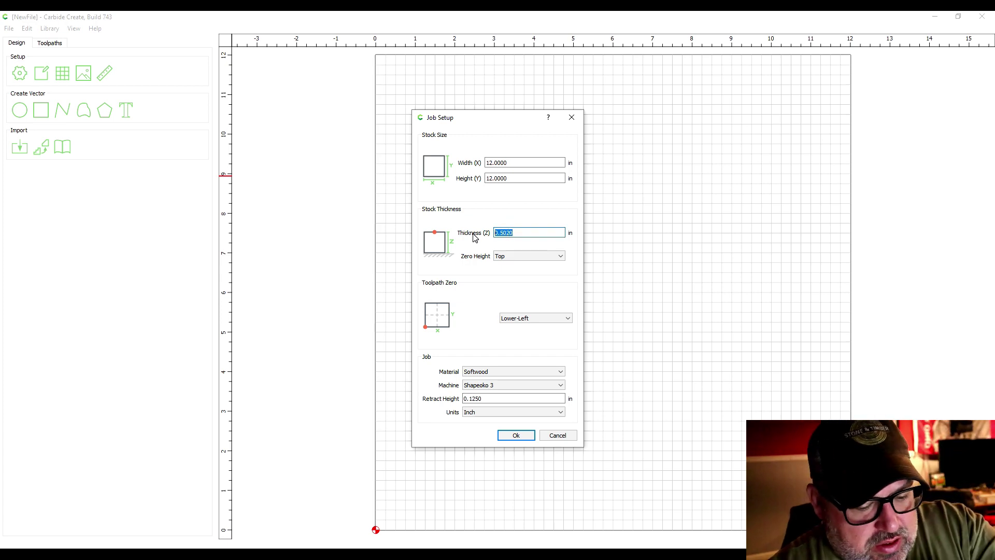
pyautogui.write('.75')
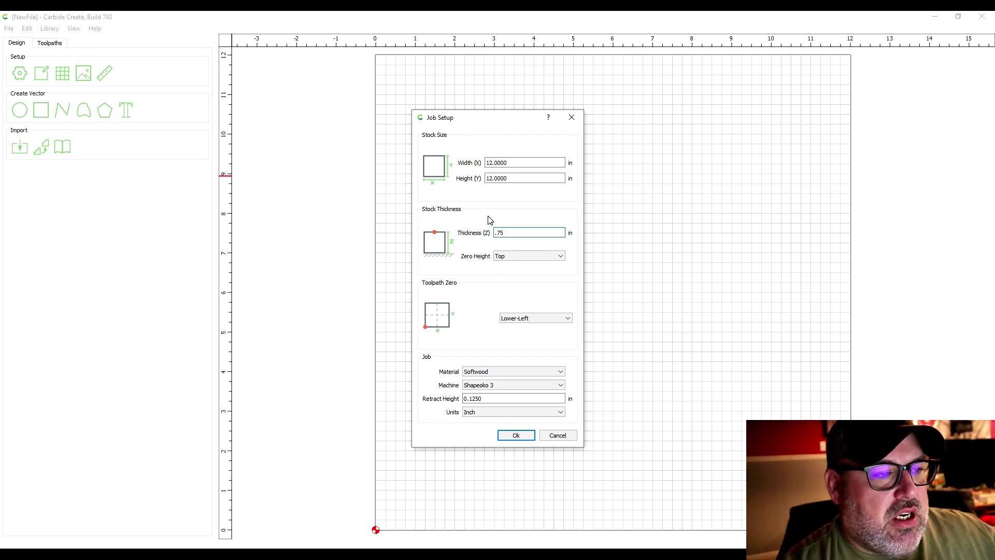
pyautogui.click(484, 218)
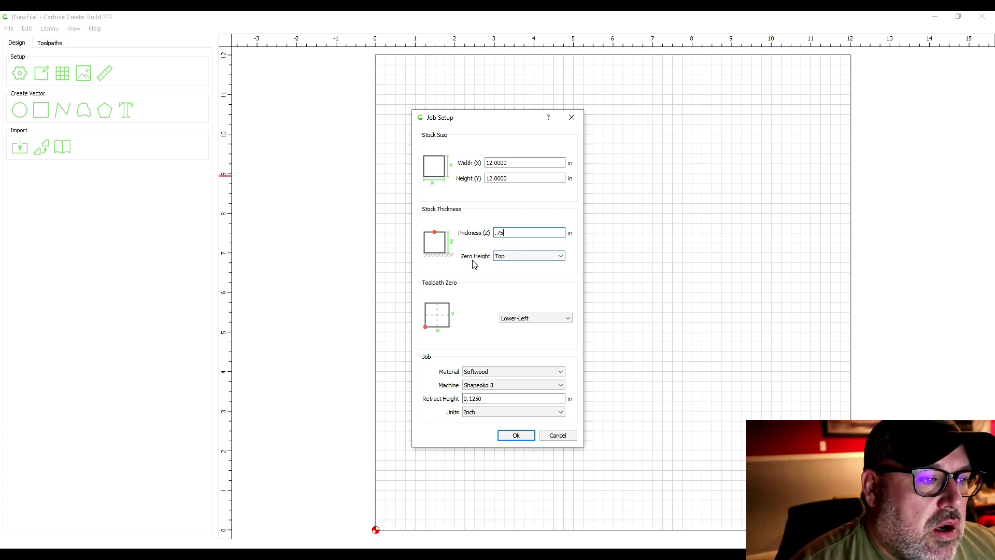
pyautogui.click(527, 260)
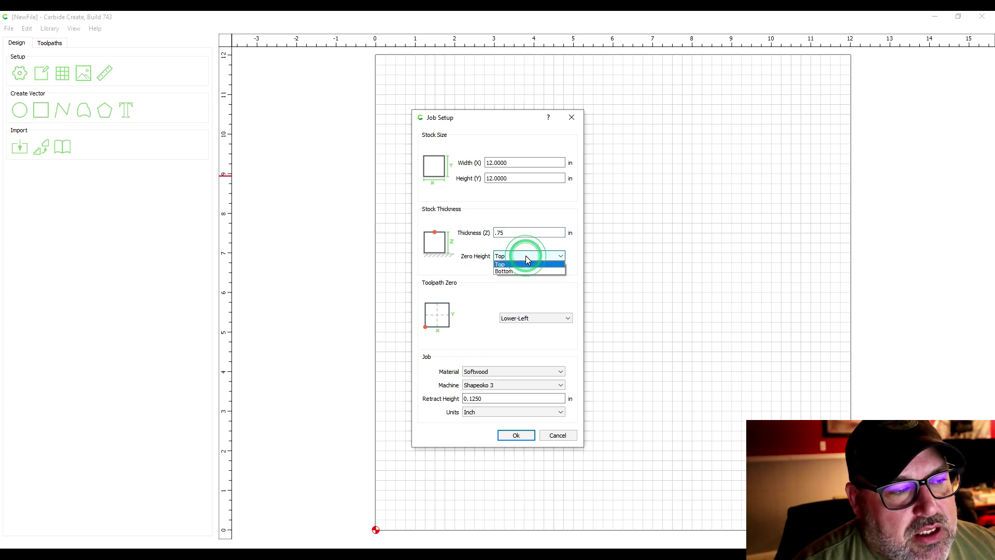
pyautogui.click(526, 256)
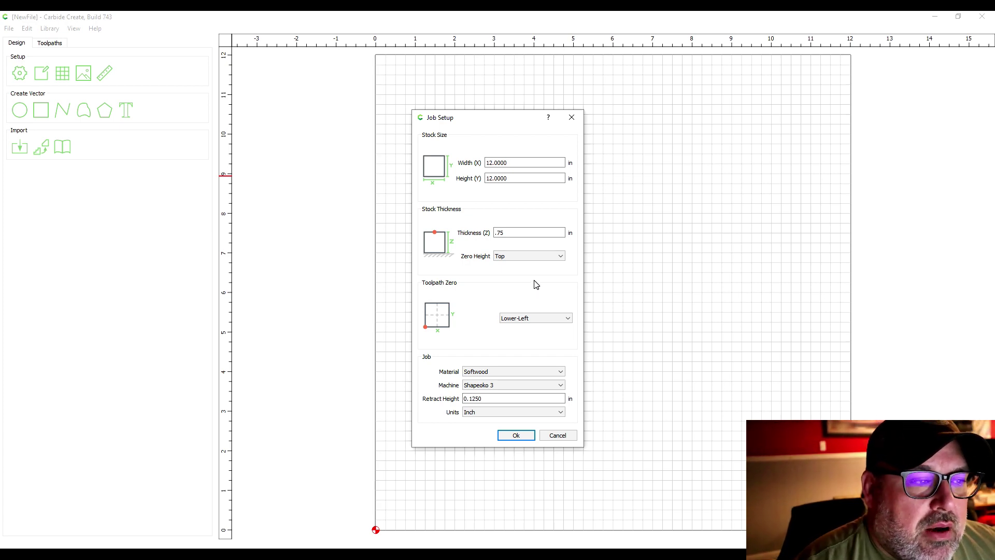
# Try the toolpath zero at Center, Lower-Left and Center-Left.
pyautogui.click(545, 318)
pyautogui.click(516, 349)
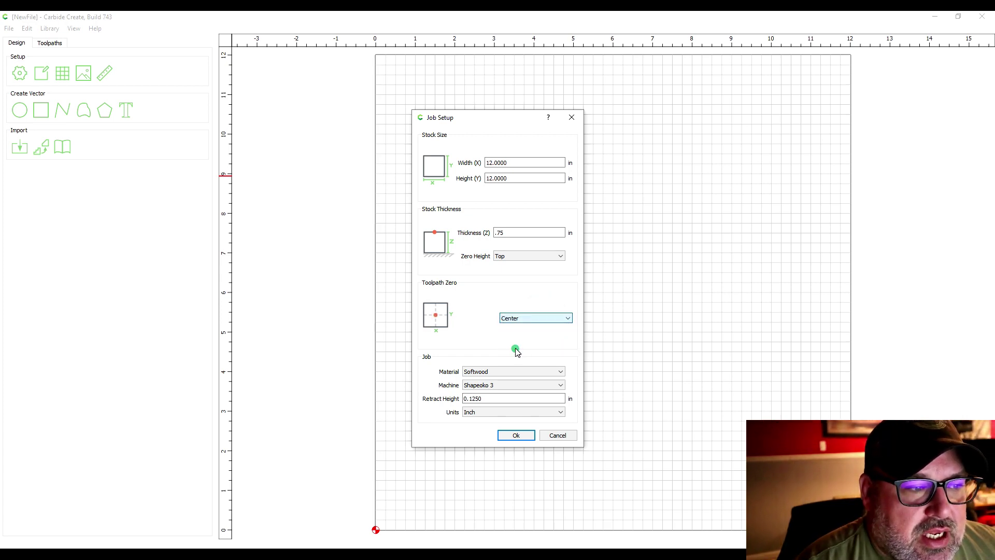
pyautogui.click(534, 318)
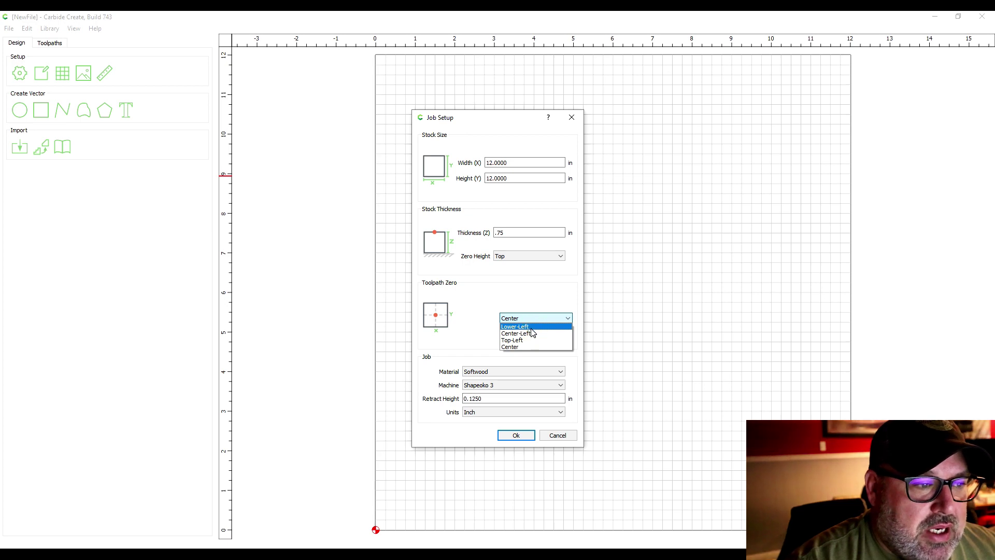
pyautogui.click(527, 326)
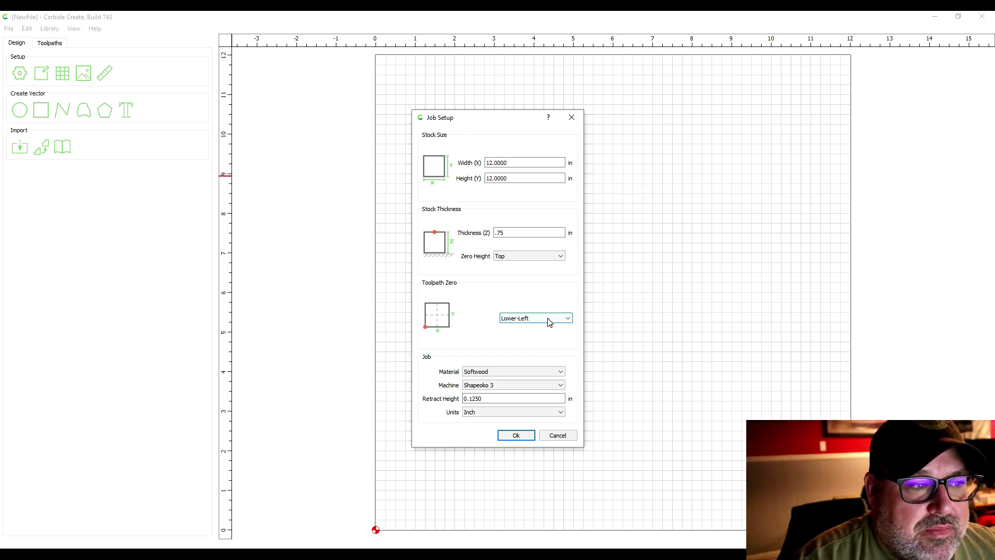
pyautogui.click(549, 321)
pyautogui.click(537, 334)
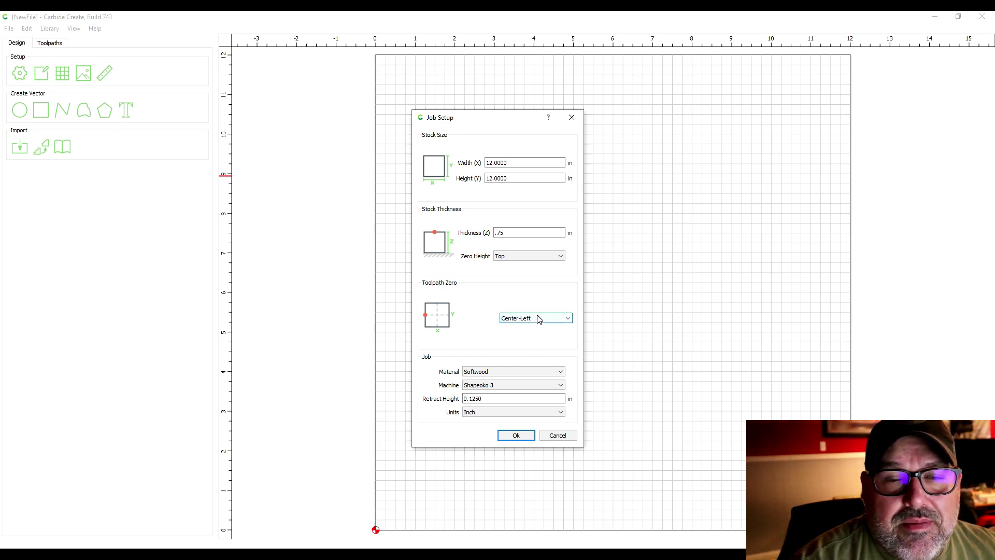
# Set the toolpath zero to Center and choose Softwood as the job material.
pyautogui.click(537, 315)
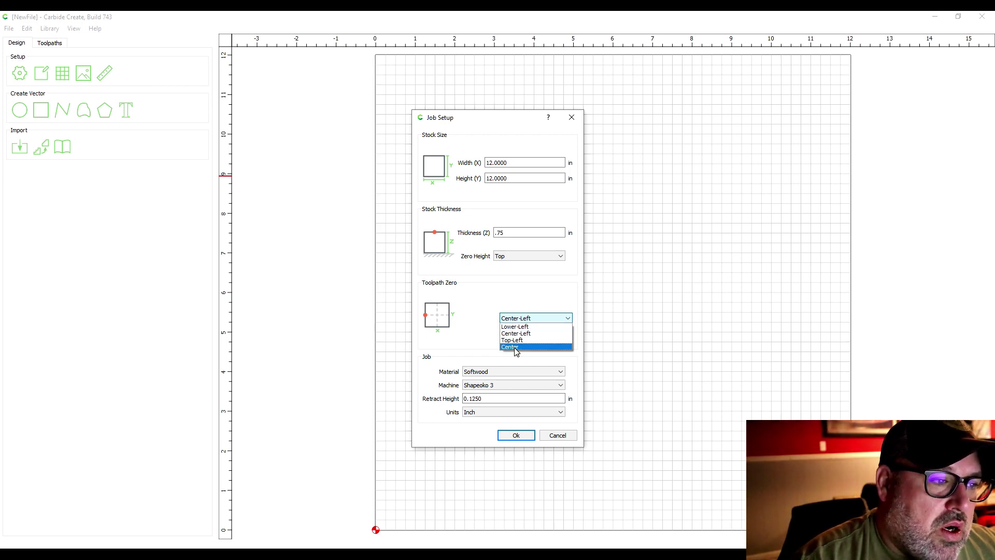
pyautogui.click(516, 346)
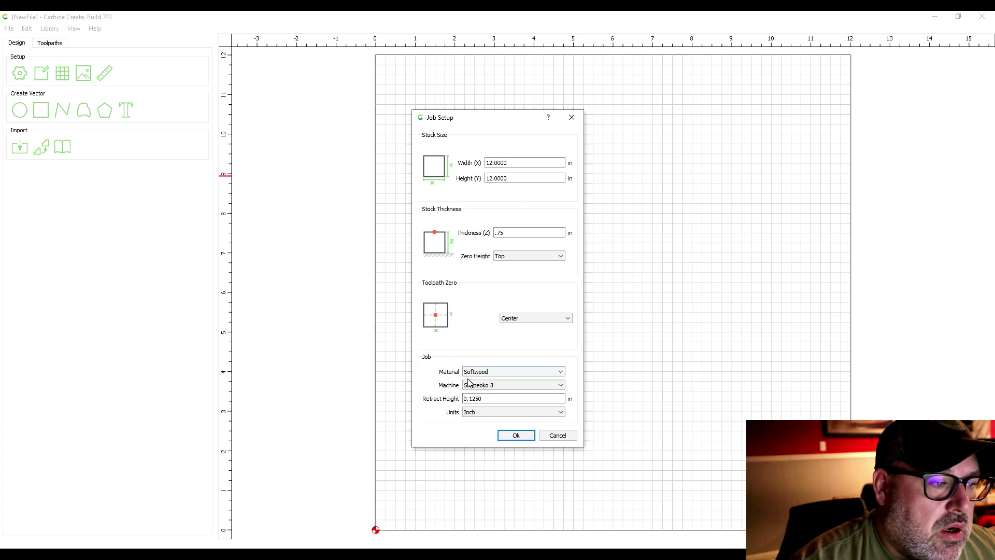
pyautogui.click(514, 372)
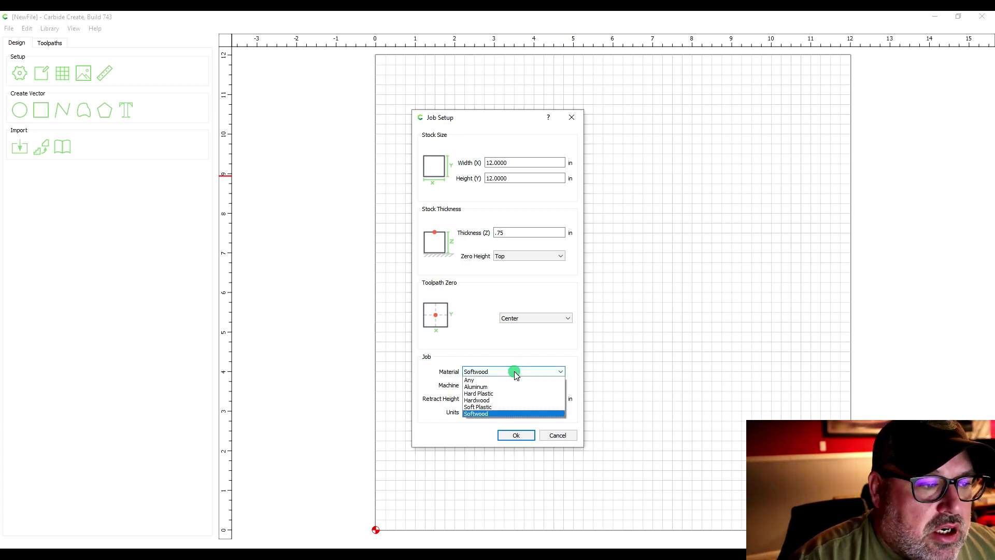
pyautogui.click(486, 415)
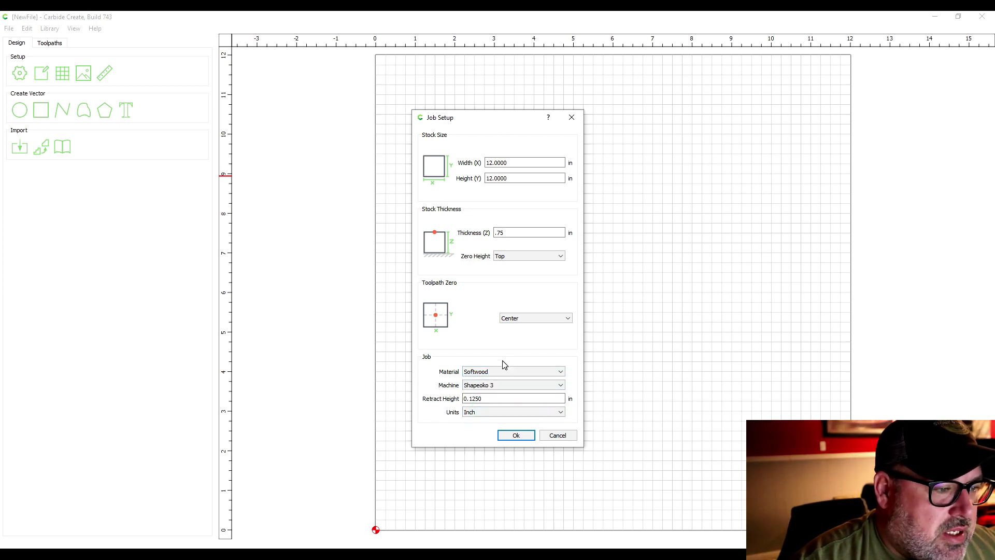
# Choose Shapeoko 3 as the machine, keep the retract height at 0.1250 in and apply the job setup.
pyautogui.click(561, 385)
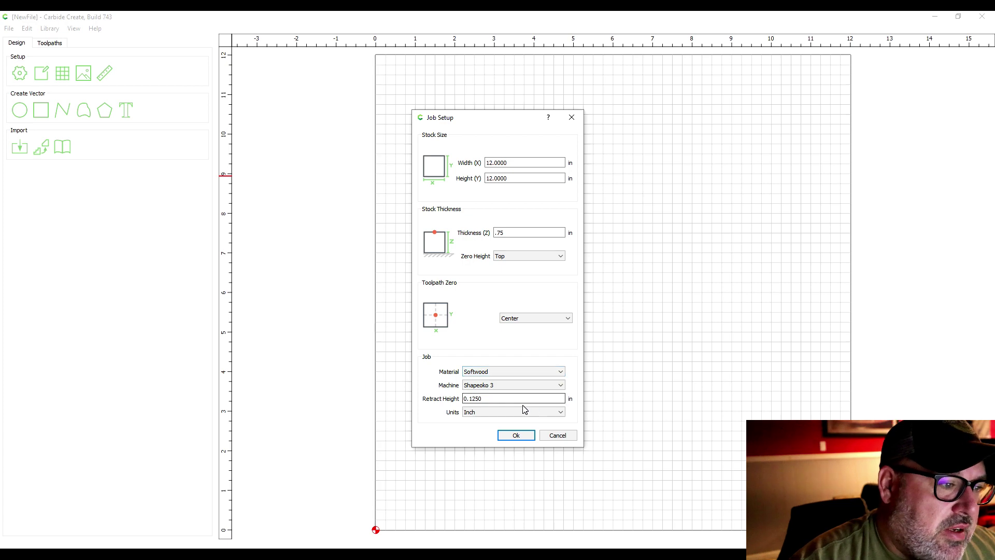
pyautogui.click(507, 384)
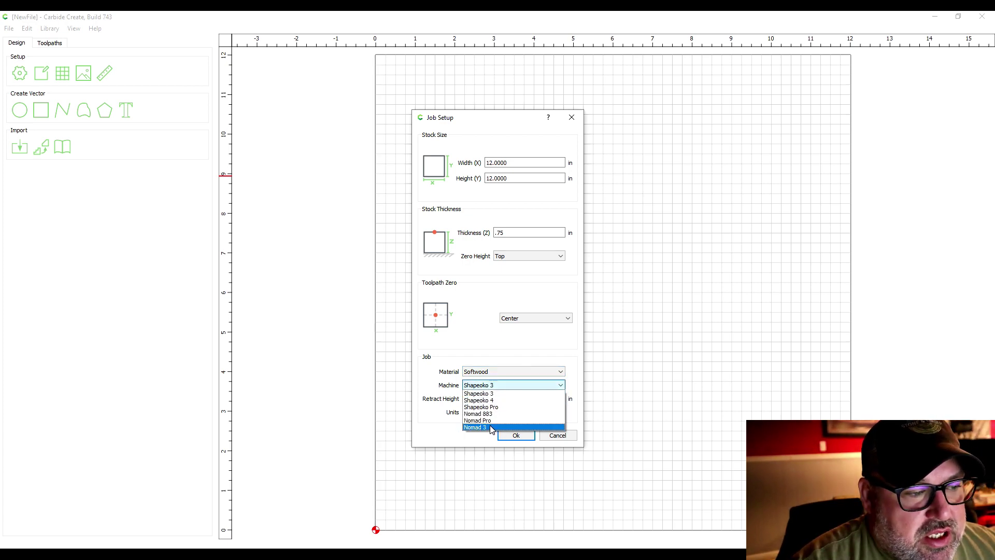
pyautogui.click(501, 393)
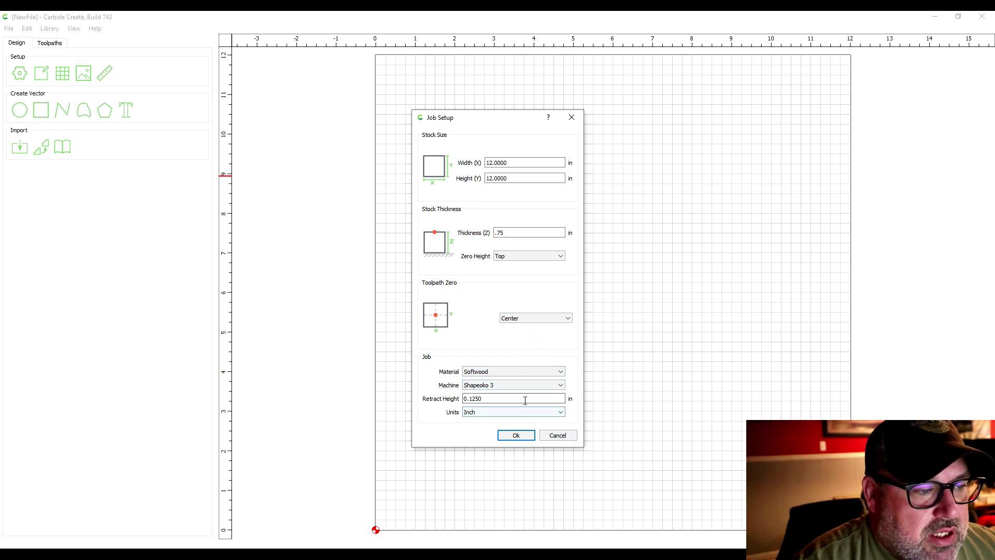
pyautogui.click(514, 400)
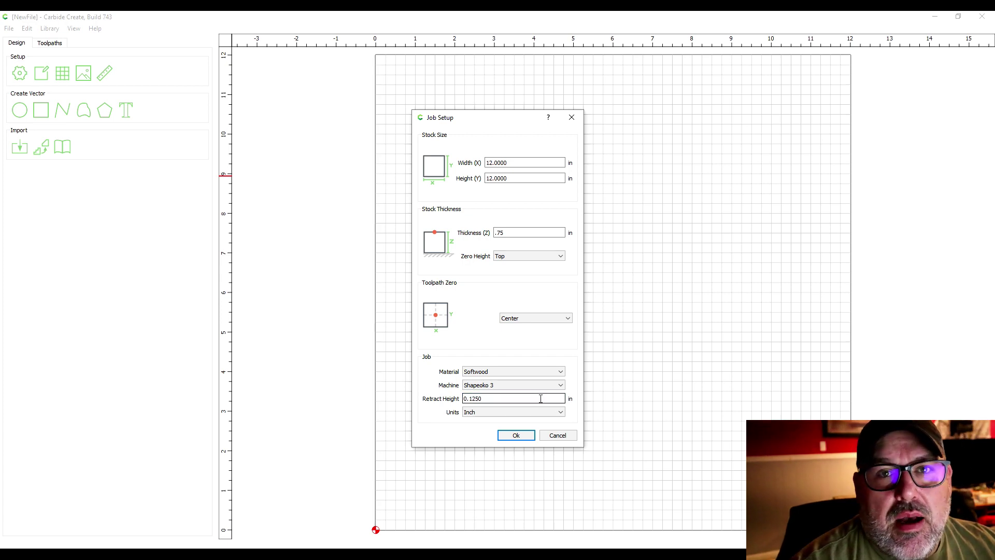
pyautogui.click(543, 397)
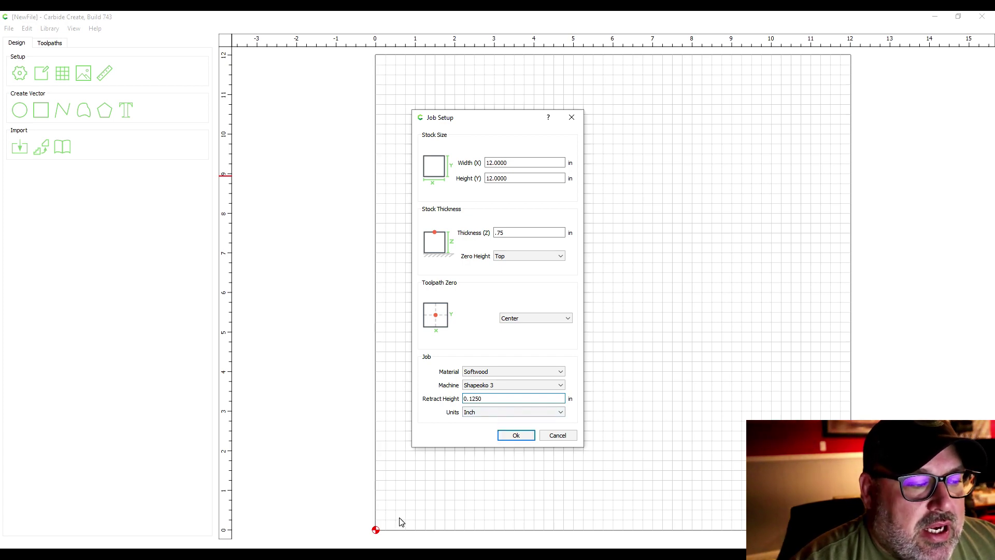
pyautogui.click(375, 534)
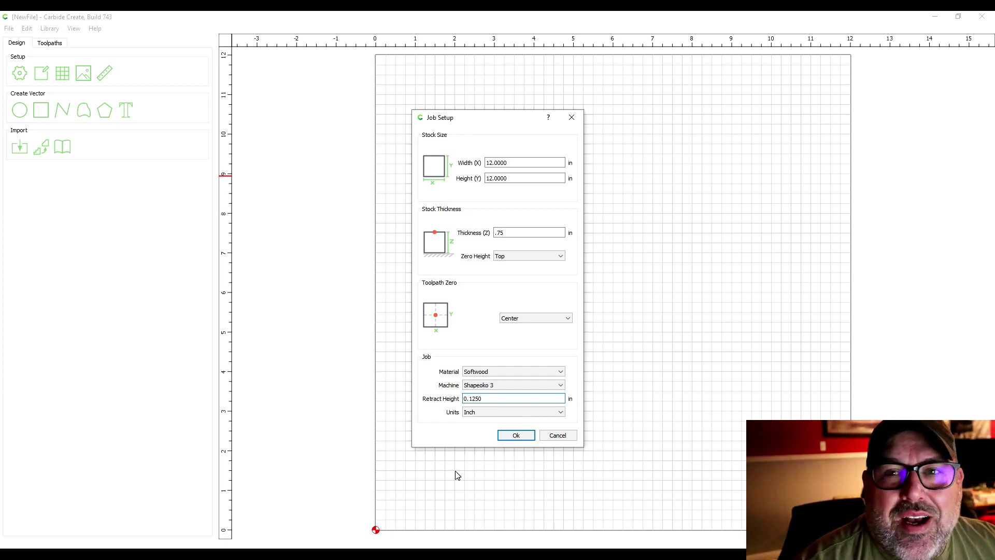
pyautogui.click(526, 434)
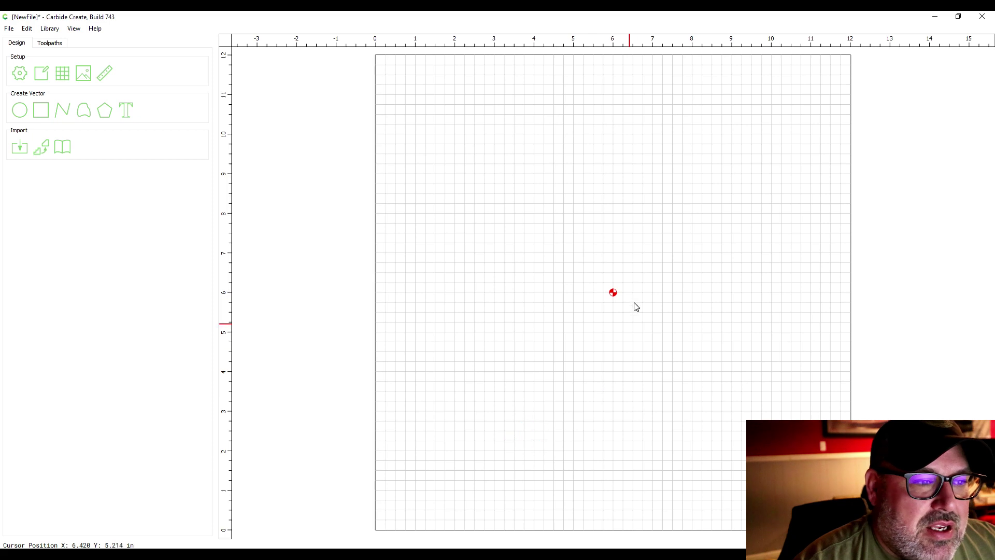
pyautogui.click(614, 293)
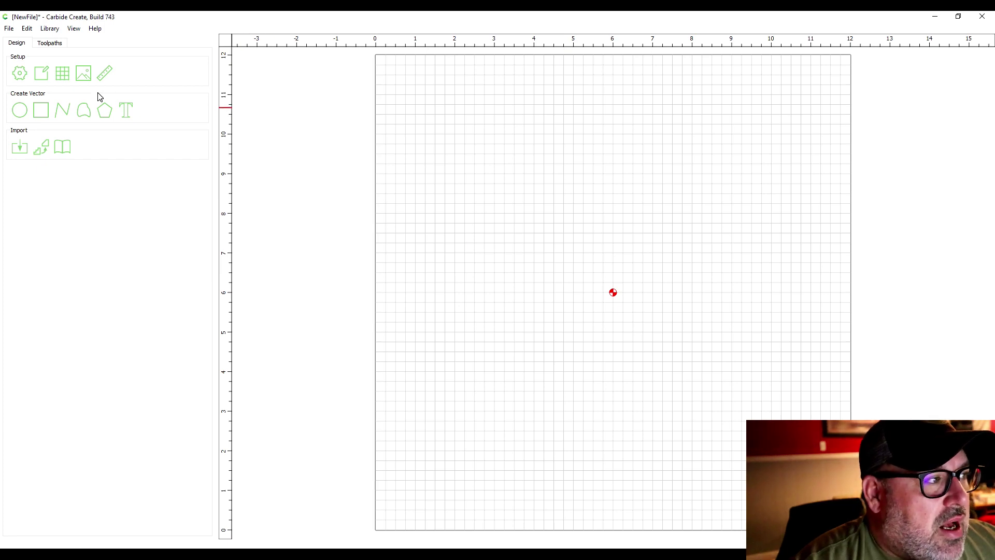
# Review the grid spacing and Show Grid options in the grid setup and close it.
pyautogui.click(61, 74)
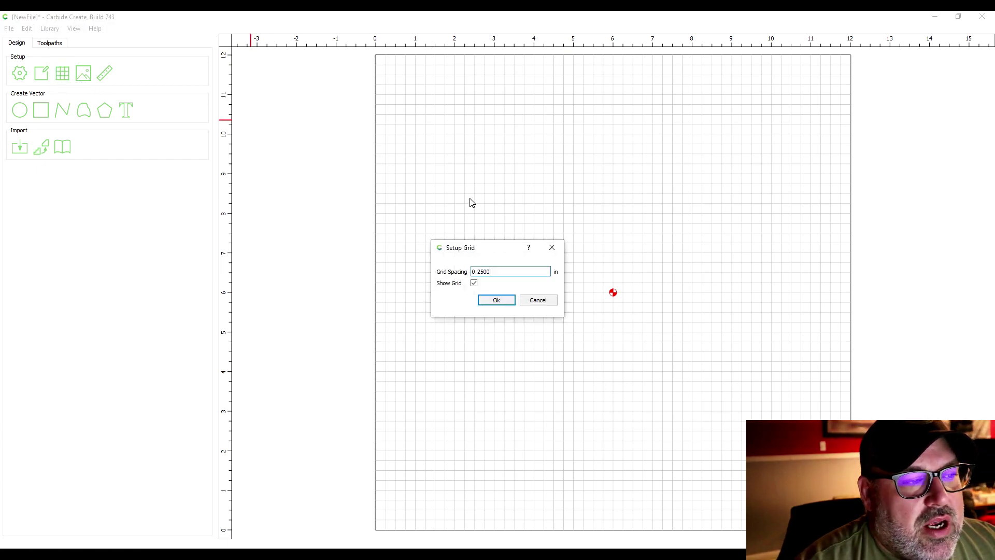
pyautogui.click(474, 283)
pyautogui.click(474, 284)
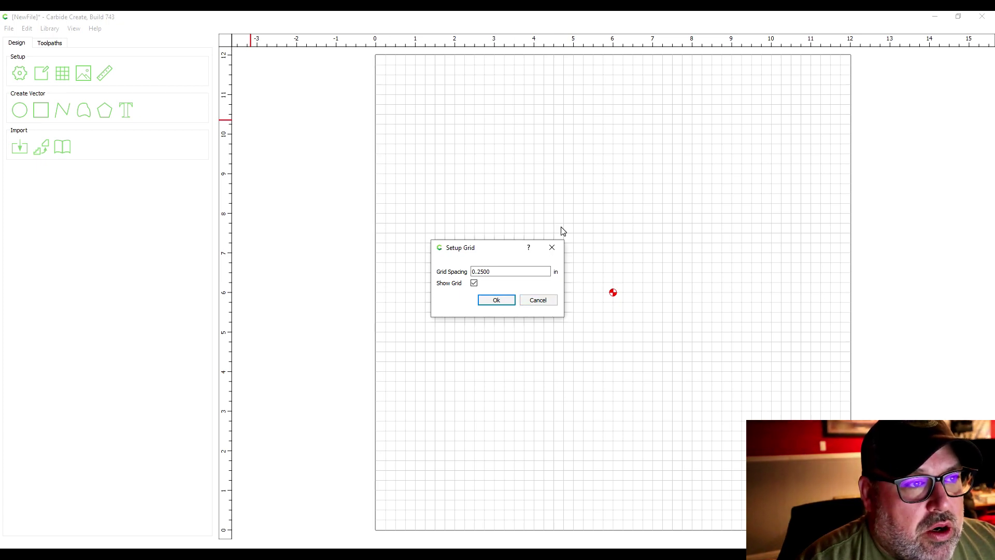
pyautogui.click(539, 302)
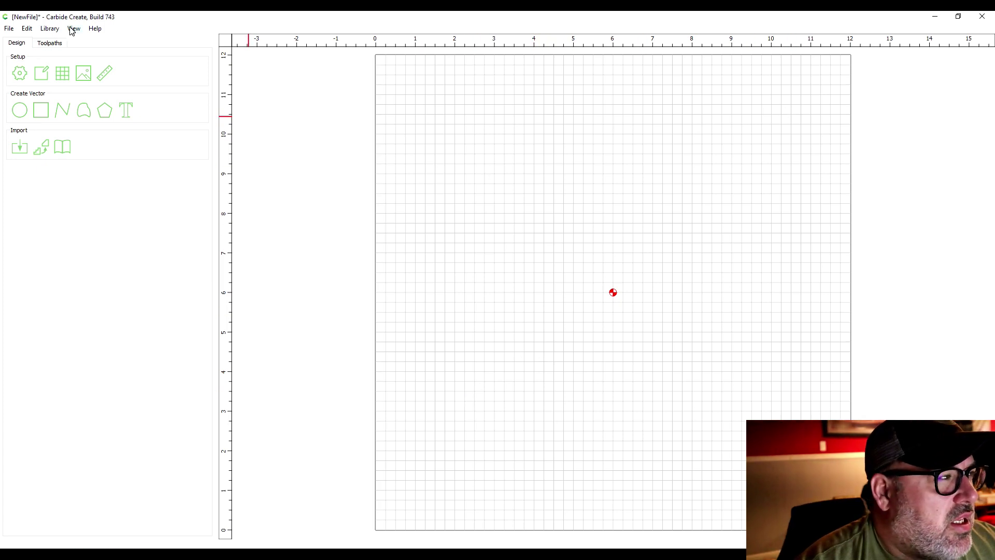
# Check the Snap to Grid option among the view settings.
pyautogui.click(27, 28)
pyautogui.moveTo(46, 30)
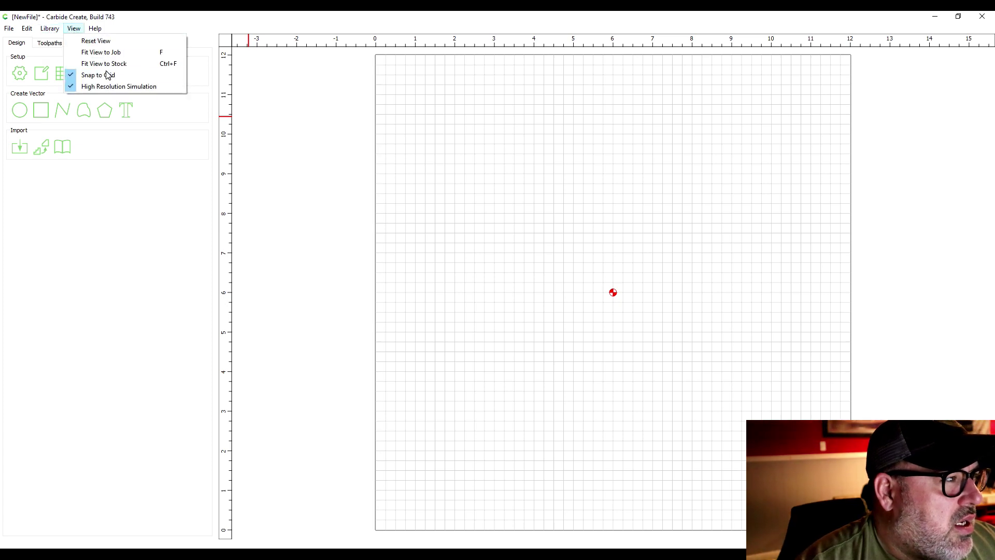
pyautogui.click(152, 29)
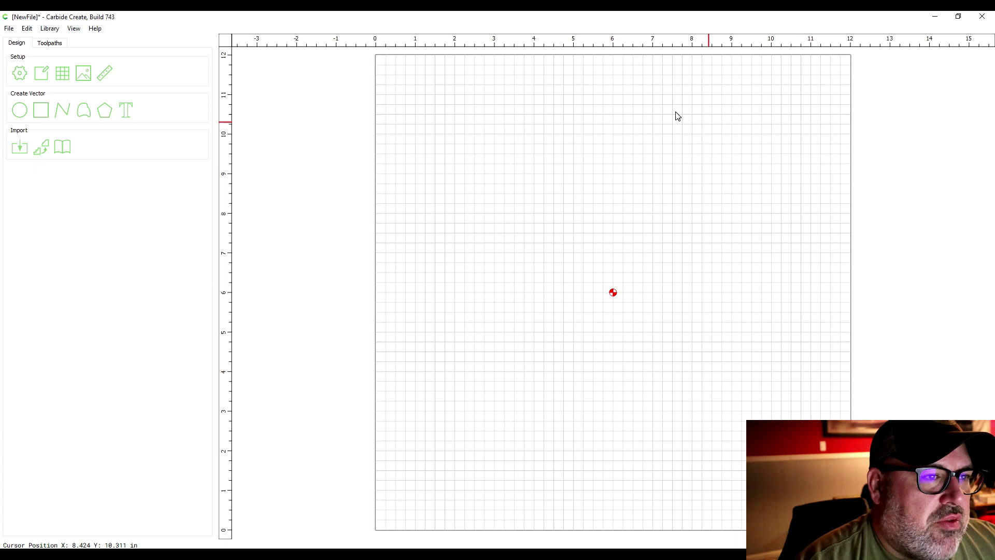
# Inspect the grid spacing value in the grid setup again and cancel without applying any change.
pyautogui.click(62, 76)
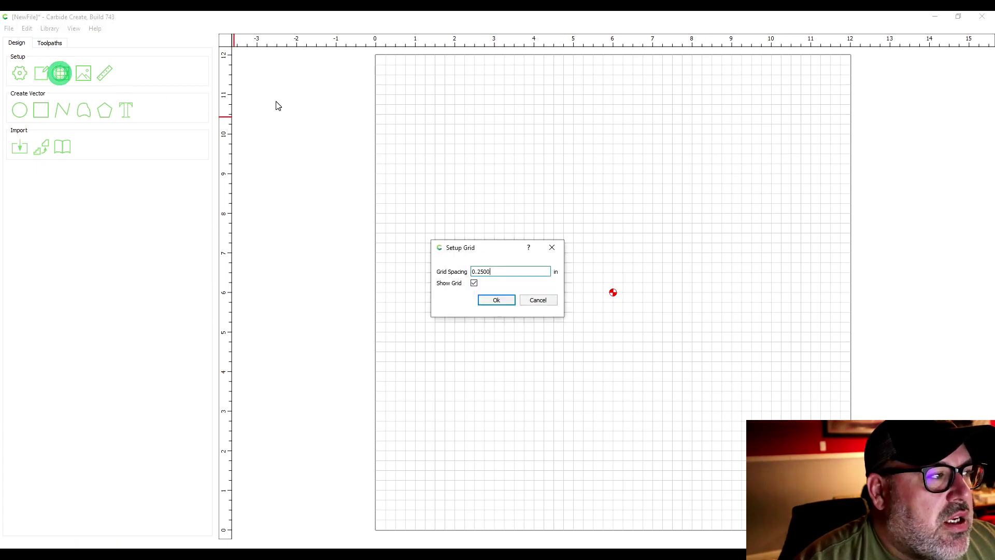
pyautogui.click(496, 270)
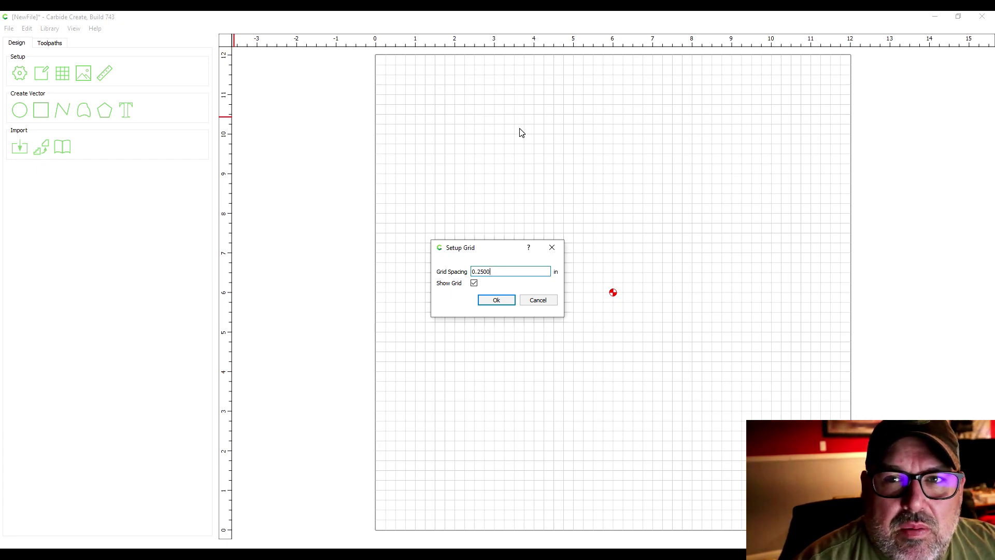
pyautogui.click(489, 272)
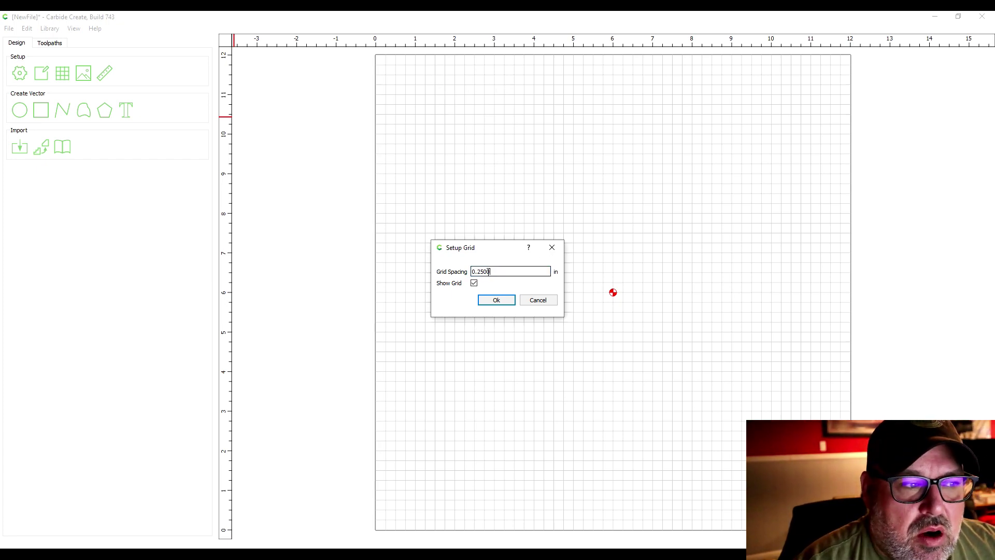
pyautogui.click(496, 272)
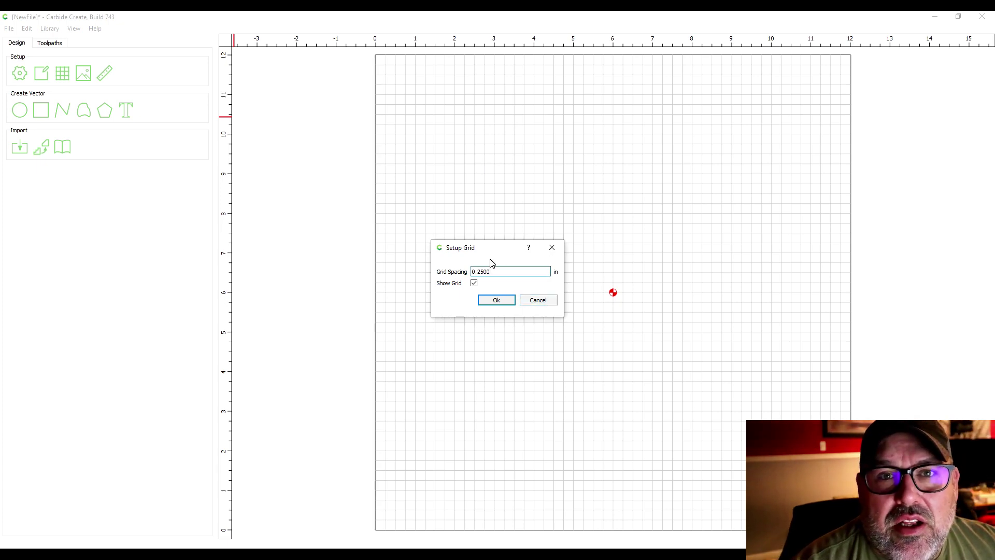
pyautogui.click(538, 302)
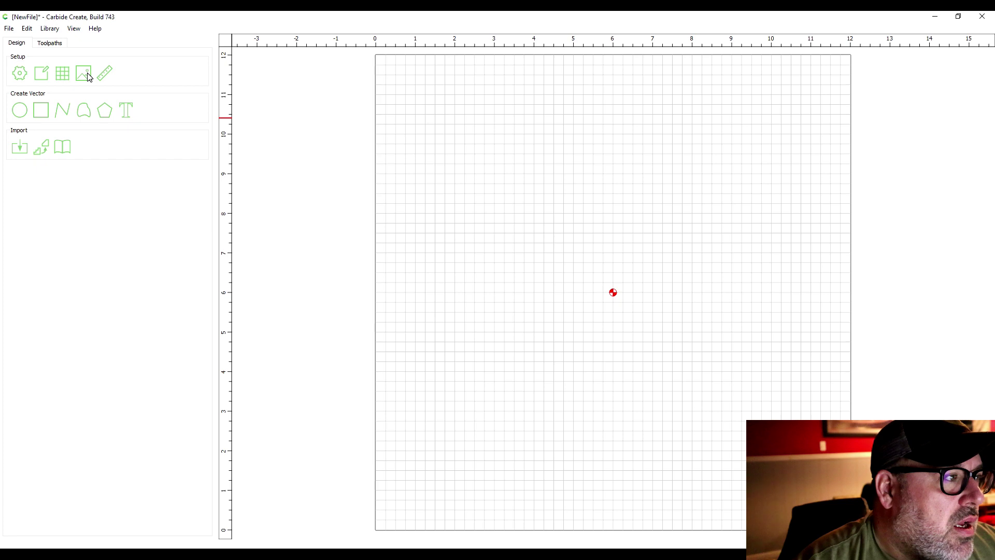
# Load the Profile image from the Stone & Timber Logo folder in Pictures as the background image and finish the background edit.
pyautogui.click(86, 73)
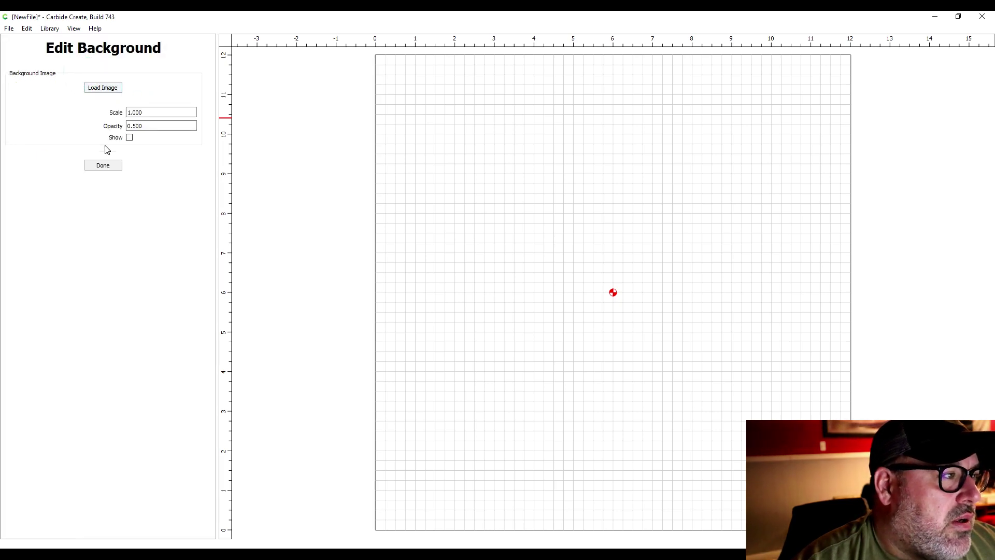
pyautogui.click(107, 89)
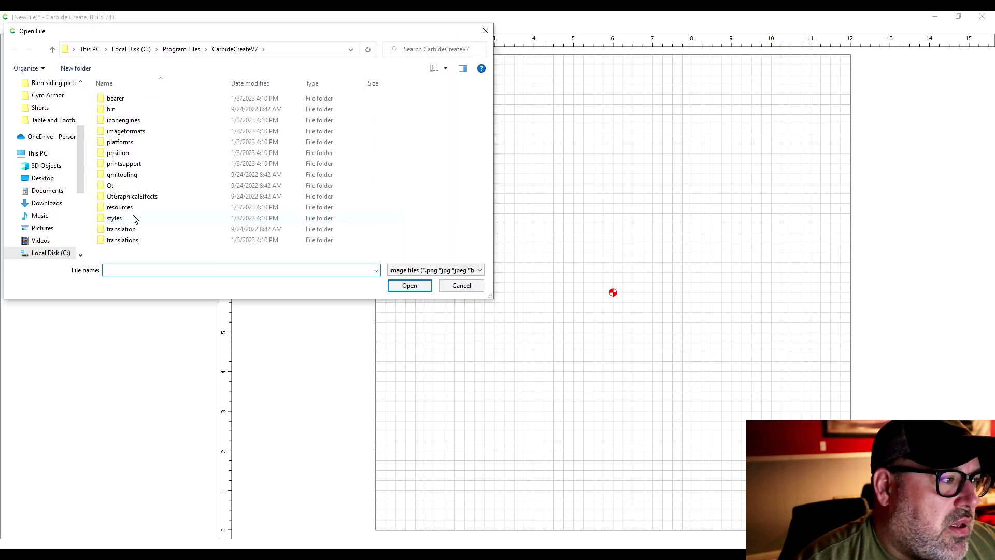
pyautogui.scroll(-1, 54, 135)
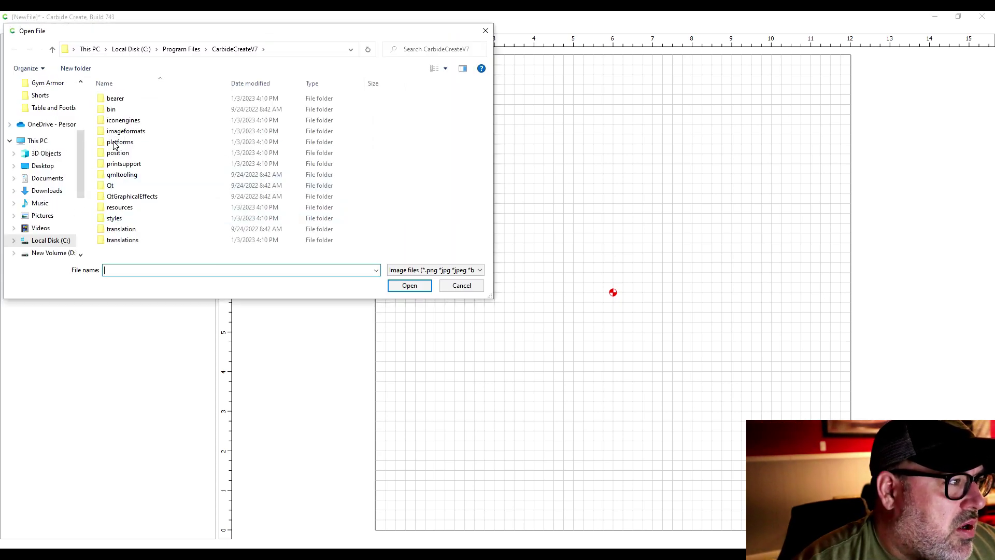
pyautogui.scroll(3, 57, 199)
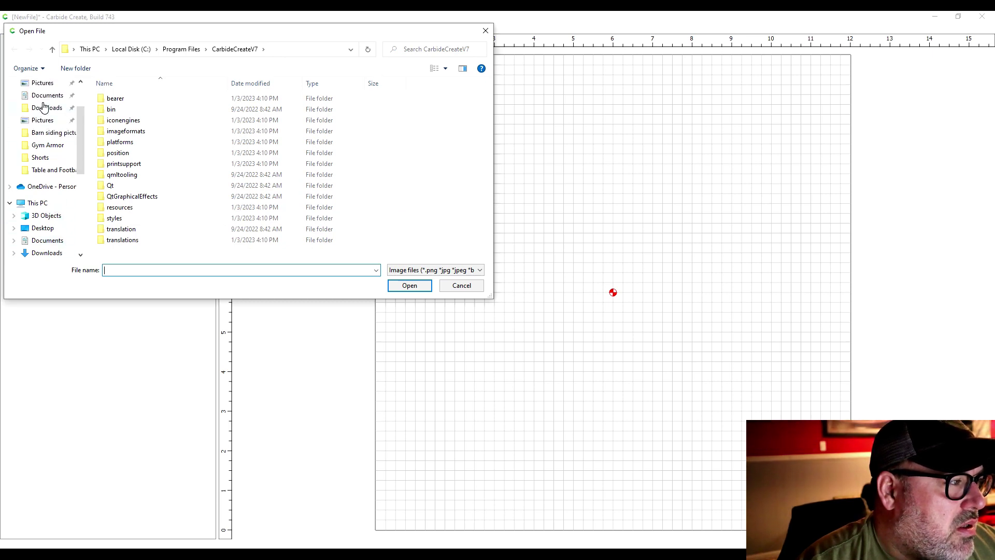
pyautogui.click(42, 121)
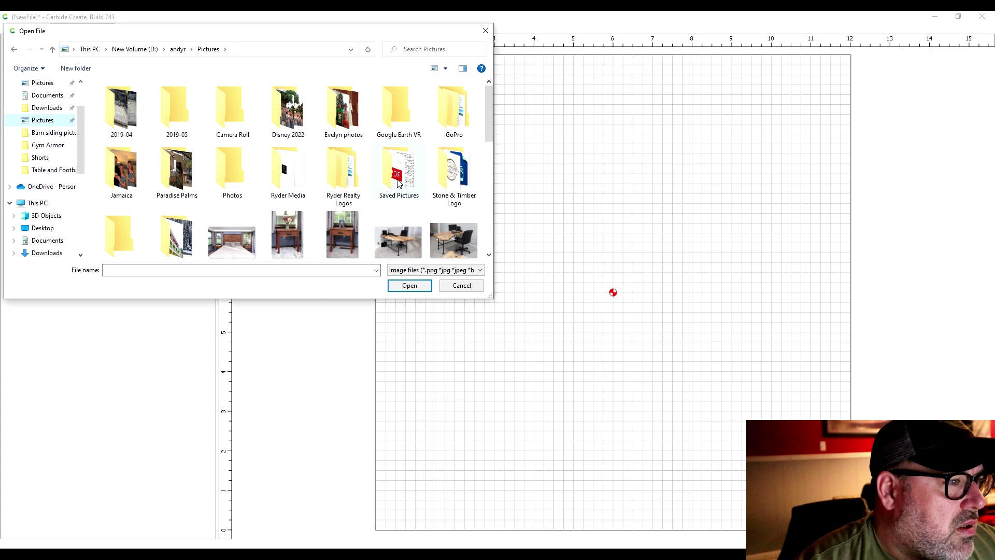
pyautogui.doubleClick(449, 167)
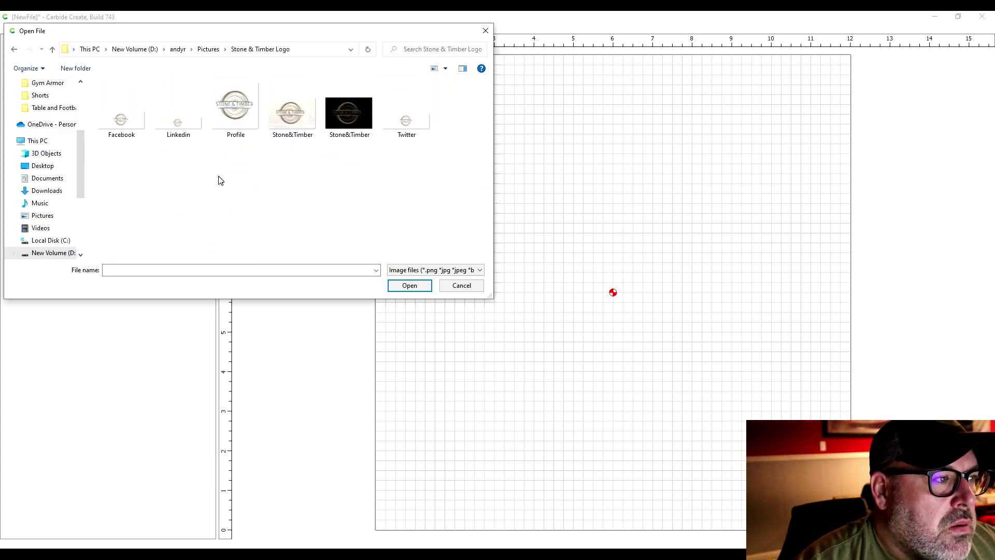
pyautogui.click(234, 111)
pyautogui.click(410, 285)
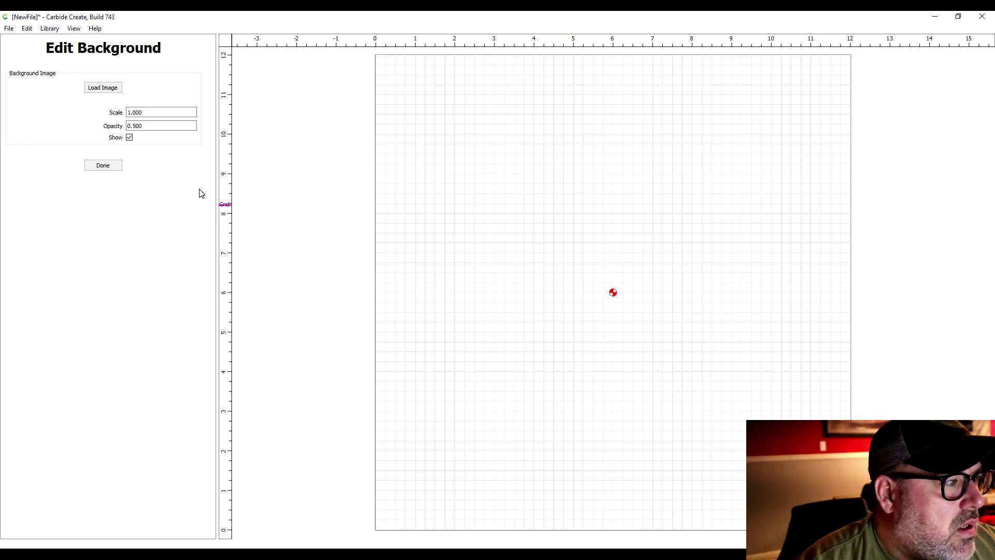
pyautogui.scroll(-2, 560, 252)
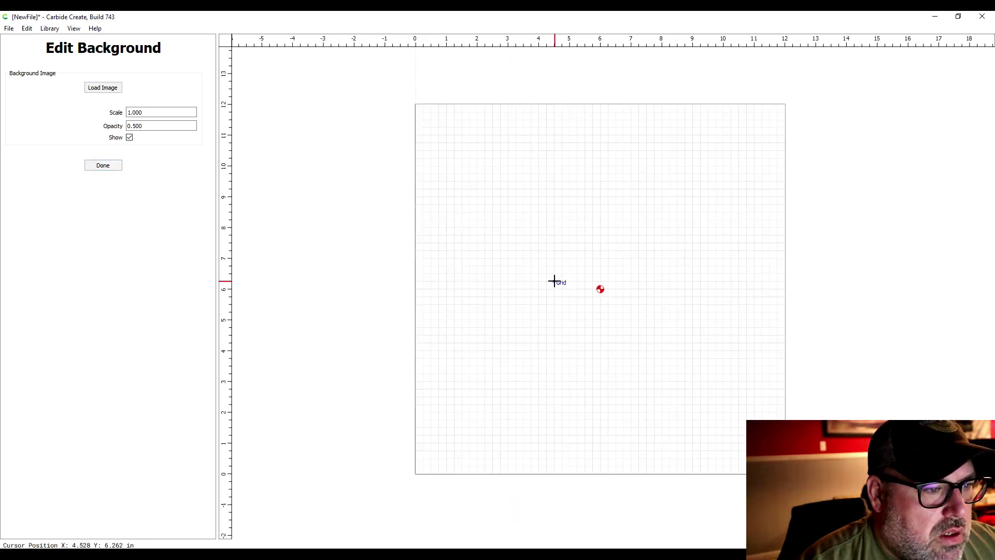
pyautogui.click(600, 289)
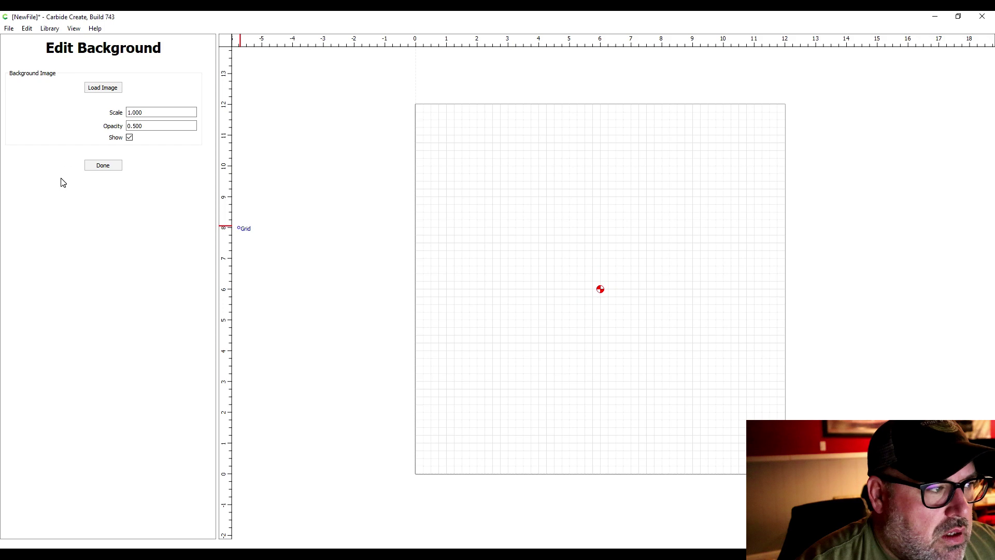
pyautogui.click(103, 165)
# Set the background image's scale to 0.2 and move the logo onto the stock so it is roughly centred there.
pyautogui.scroll(-5, 600, 307)
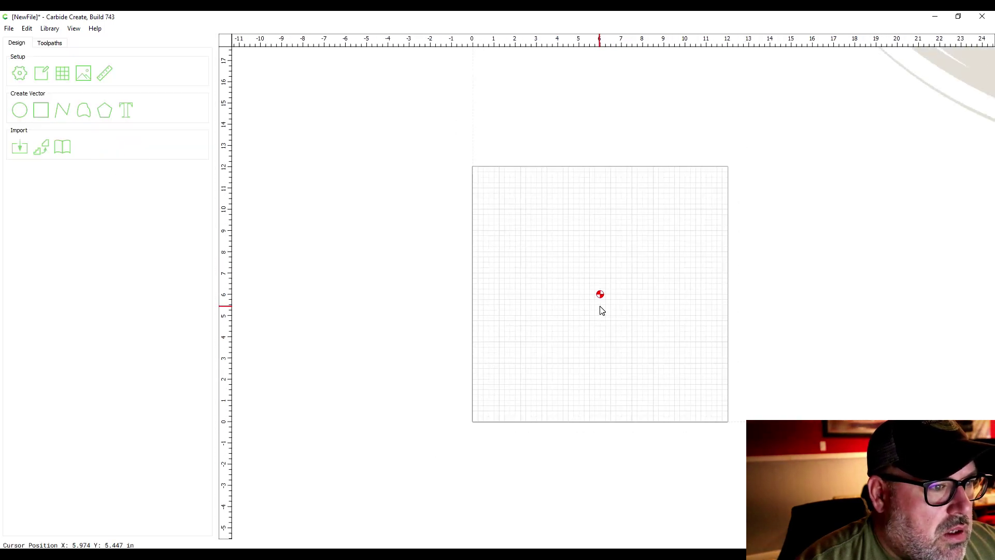
pyautogui.scroll(-5, 769, 269)
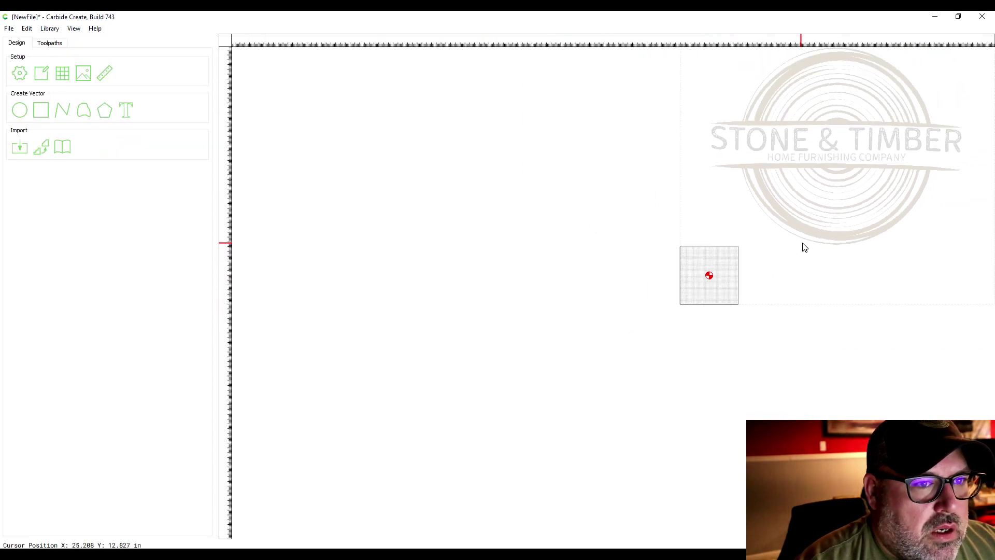
pyautogui.click(84, 73)
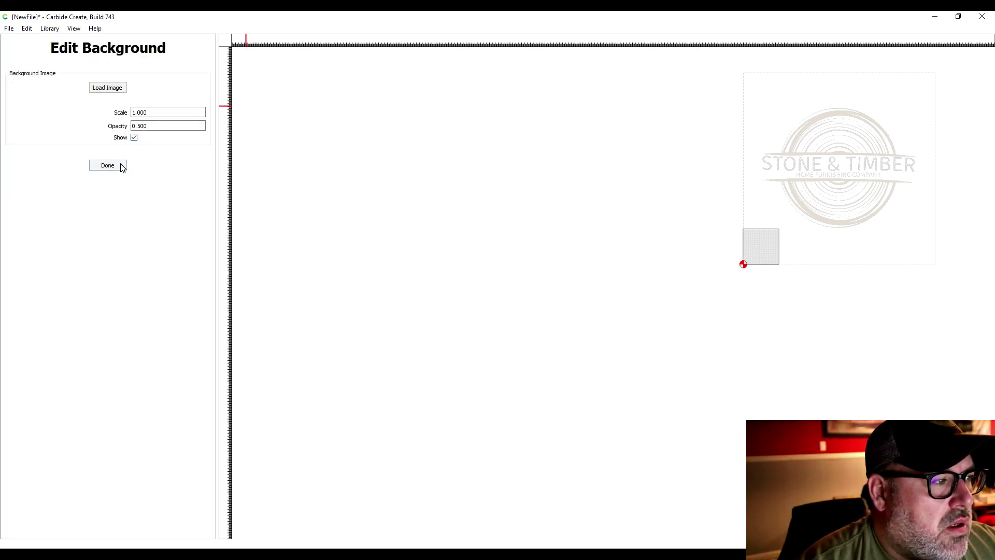
pyautogui.moveTo(793, 164); pyautogui.dragTo(726, 244)
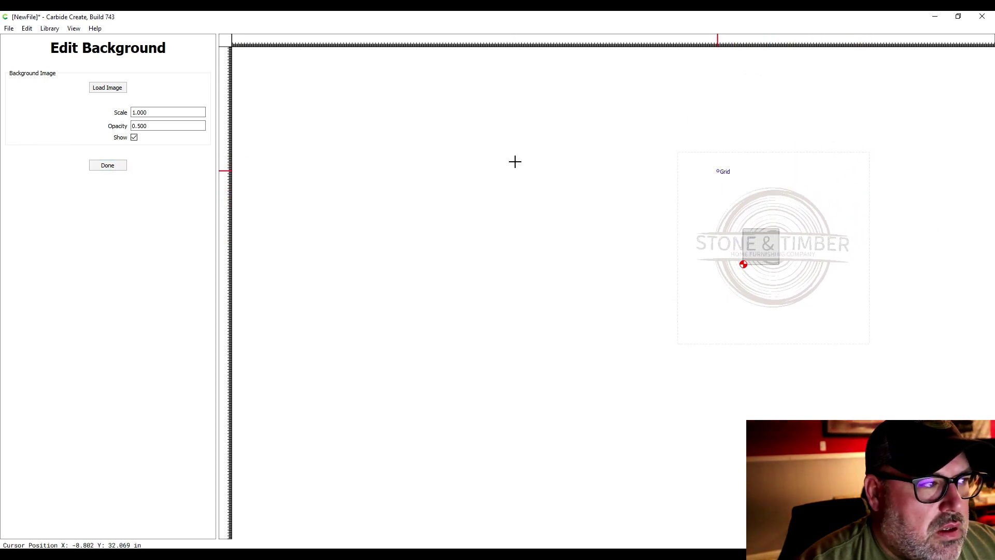
pyautogui.doubleClick(151, 113)
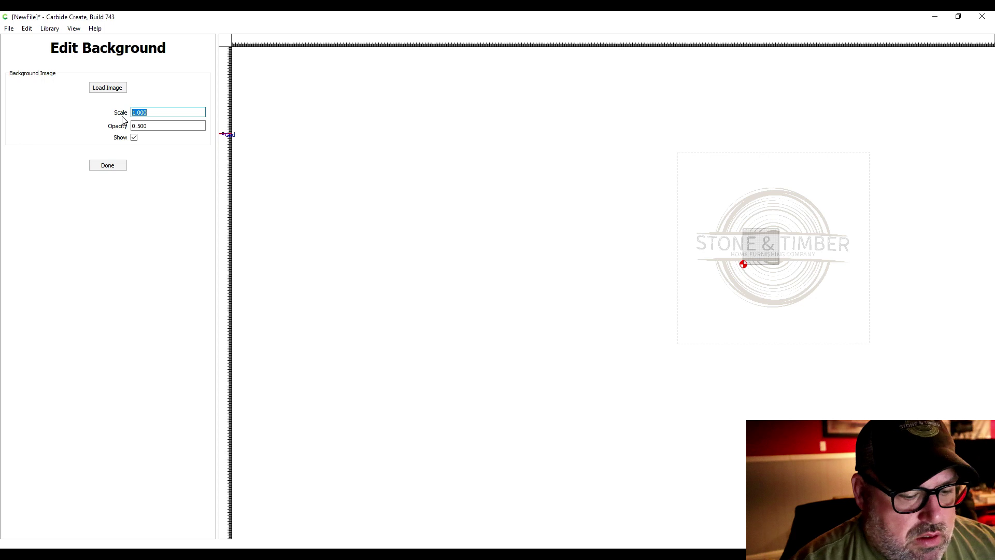
pyautogui.write('.1')
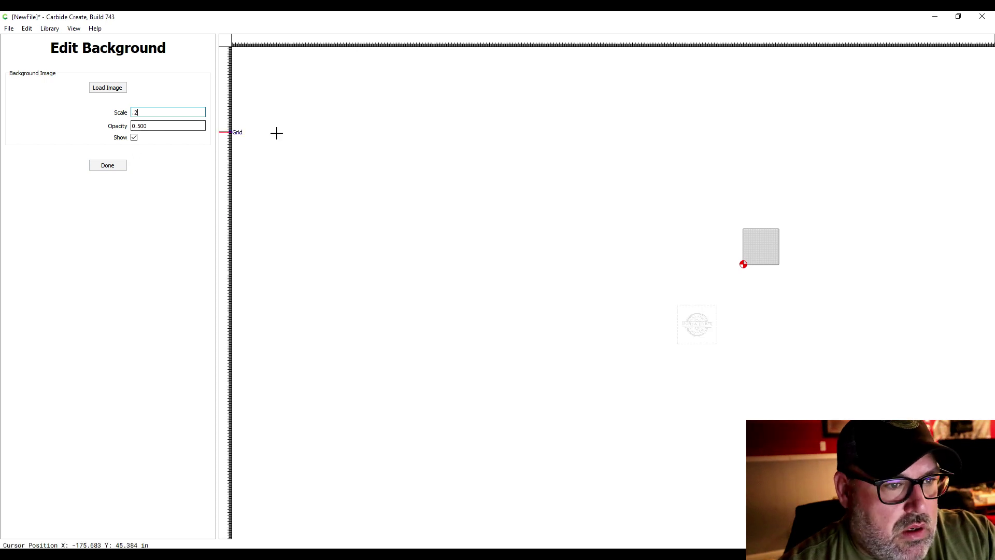
pyautogui.moveTo(697, 323); pyautogui.dragTo(765, 242)
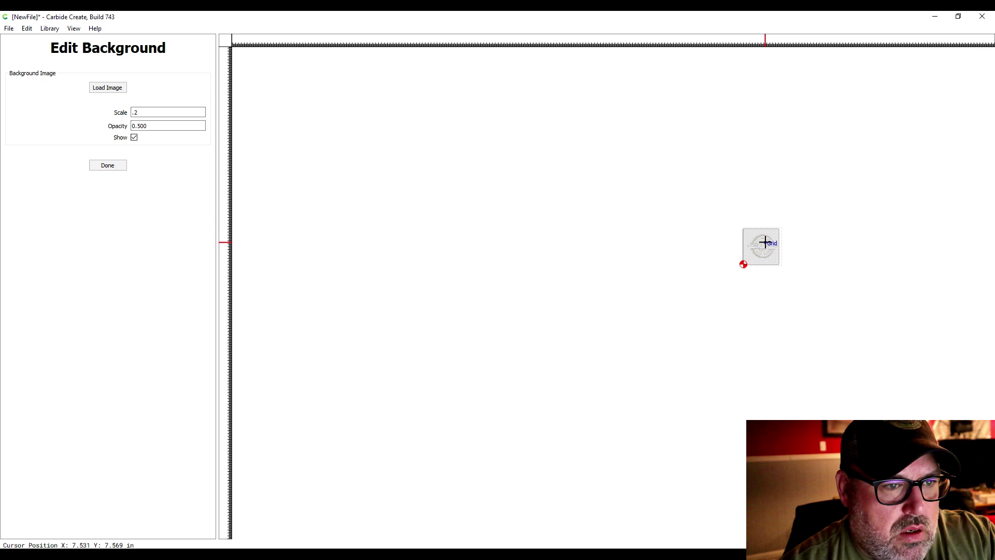
pyautogui.click(108, 164)
pyautogui.scroll(5, 761, 254)
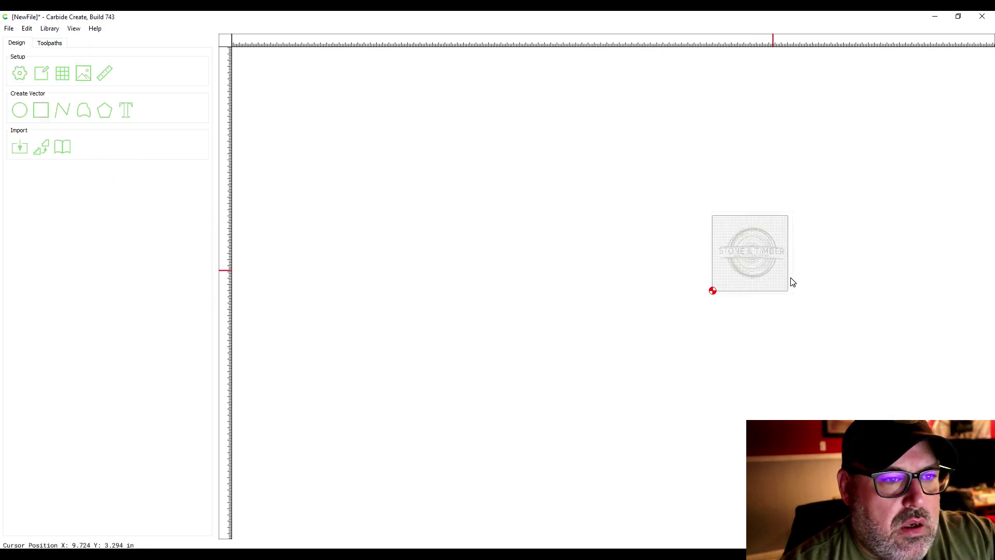
pyautogui.scroll(2, 724, 244)
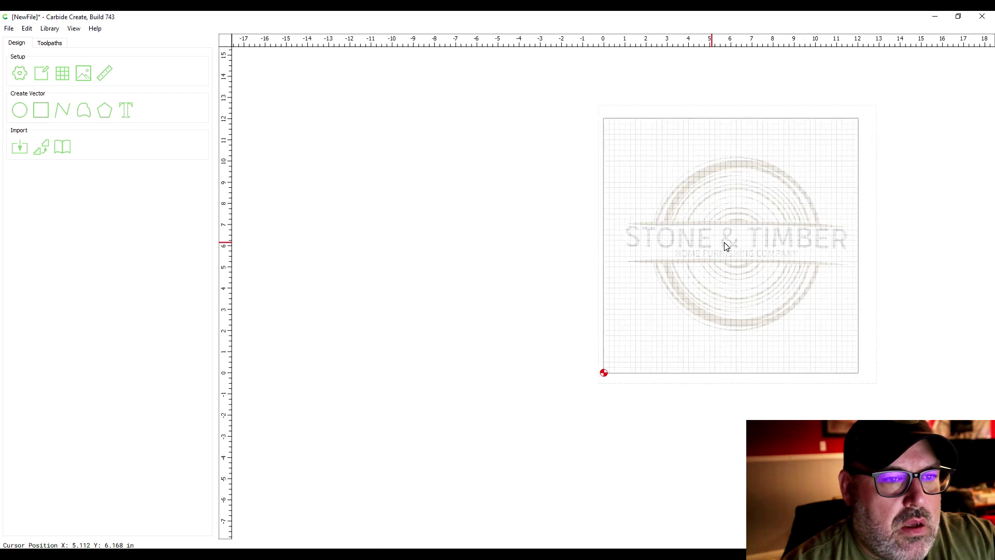
# Measure the horizontal distance across the logo rings from X 2.500, Y 8.250 to X 7.500, Y 8.250.
pyautogui.click(782, 236)
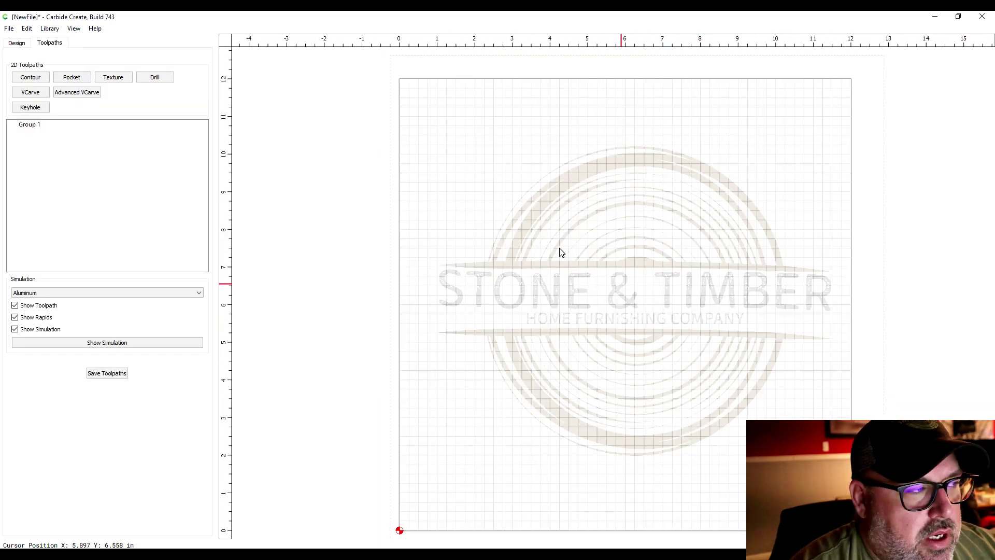
pyautogui.click(16, 43)
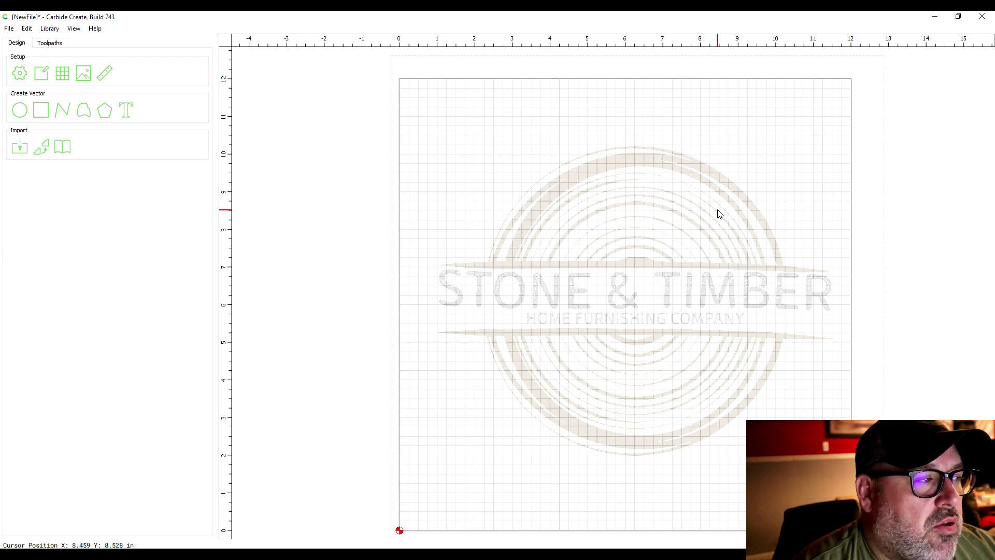
pyautogui.click(104, 74)
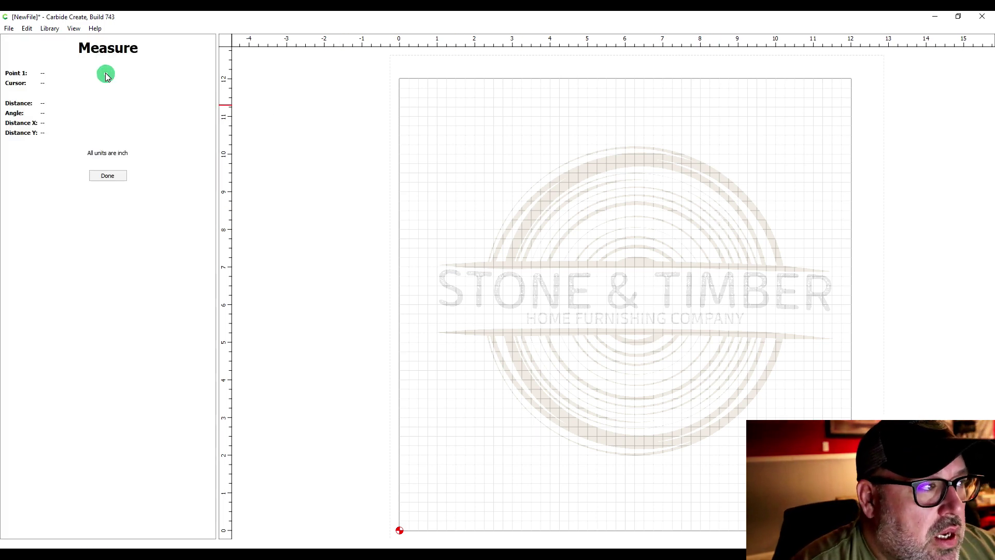
pyautogui.click(494, 218)
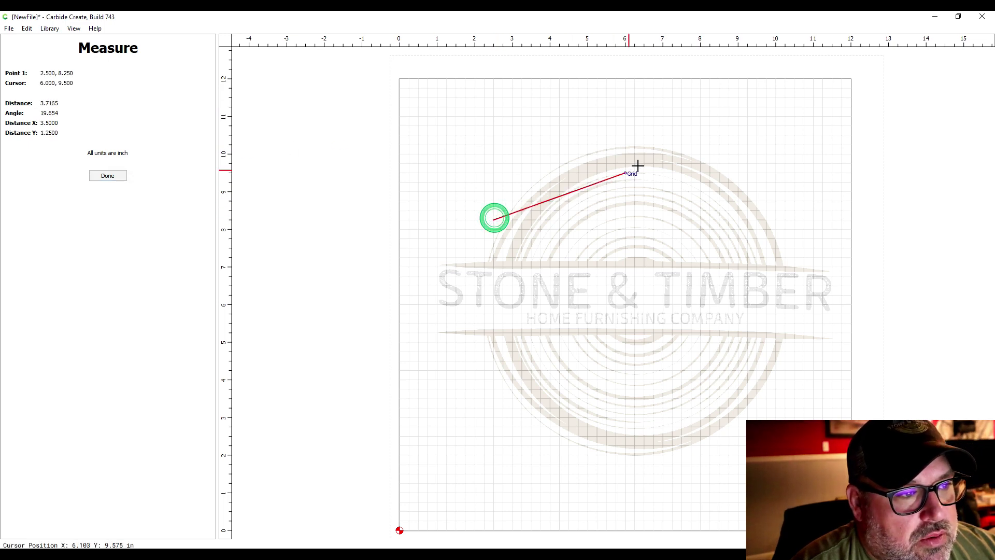
pyautogui.click(679, 217)
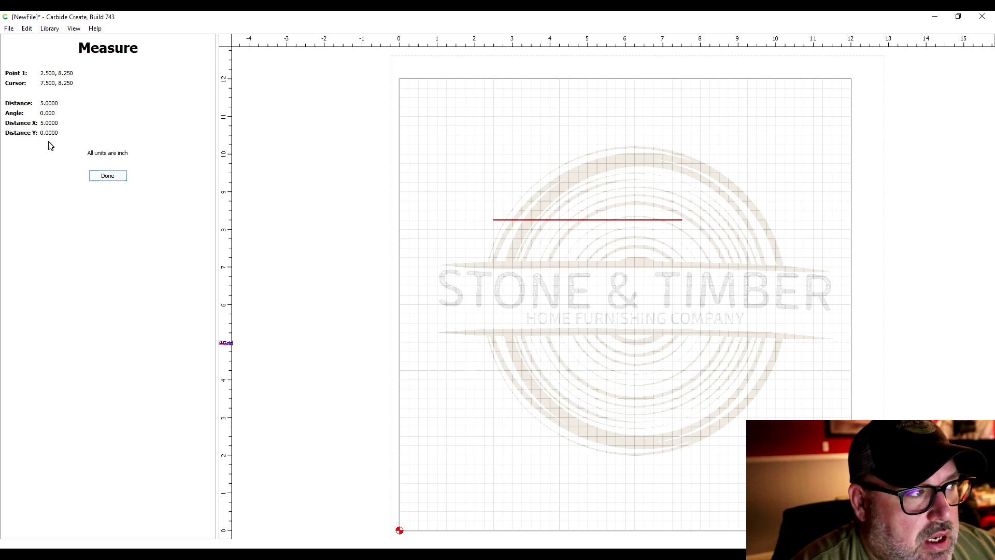
pyautogui.click(114, 175)
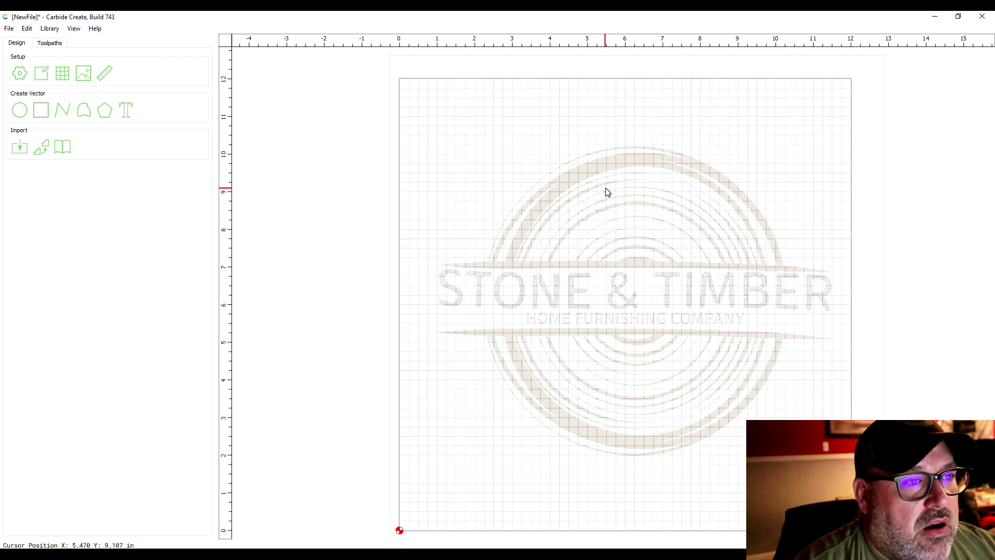
# Open the tool database and examine the end mills in the Carbide 3D-Shapeoko-Hardwood library.
pyautogui.click(27, 29)
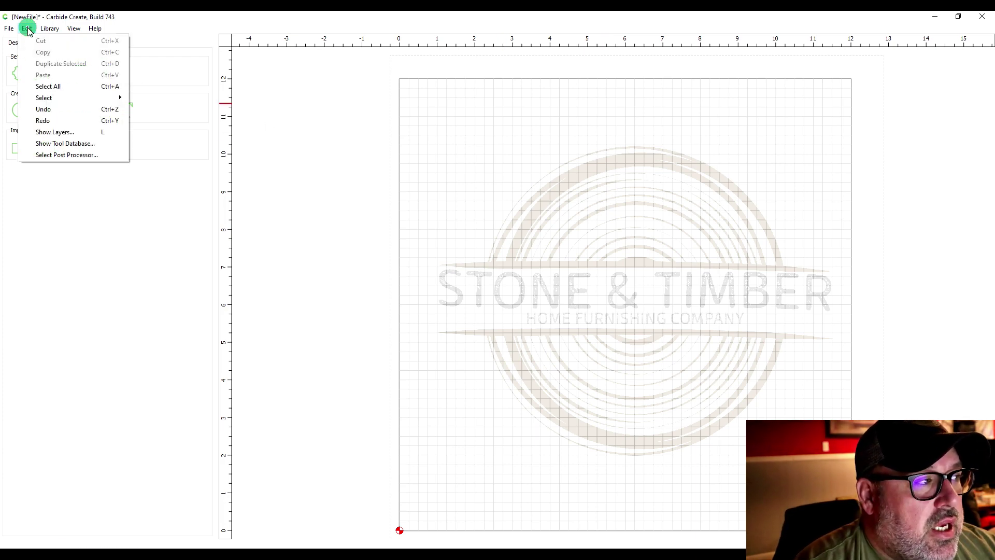
pyautogui.click(63, 145)
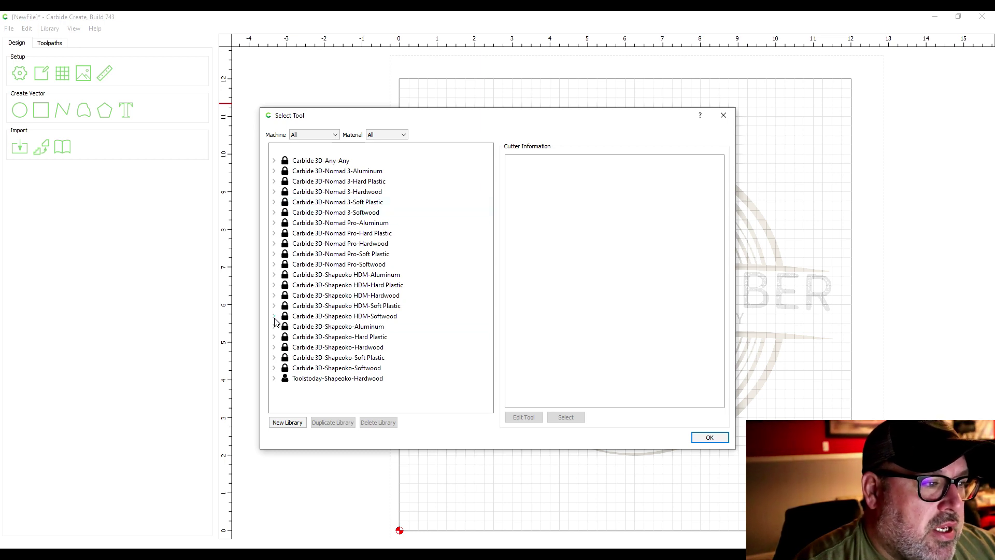
pyautogui.click(274, 347)
pyautogui.click(287, 357)
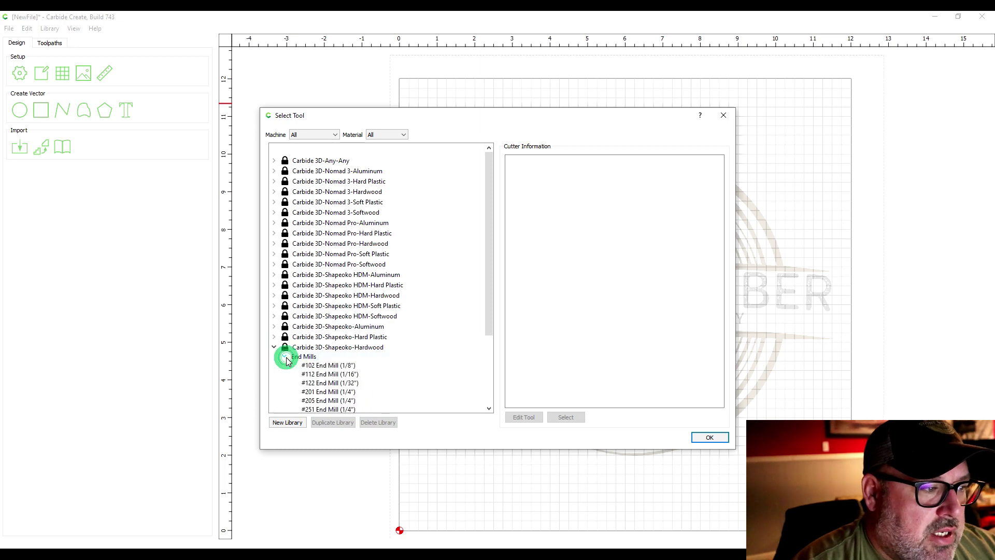
pyautogui.scroll(-4, 306, 371)
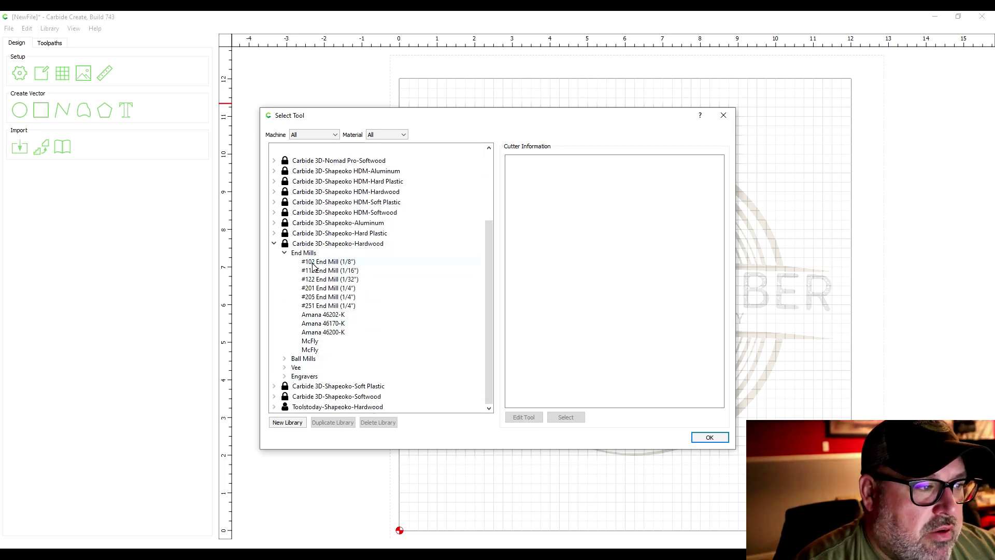
pyautogui.click(275, 244)
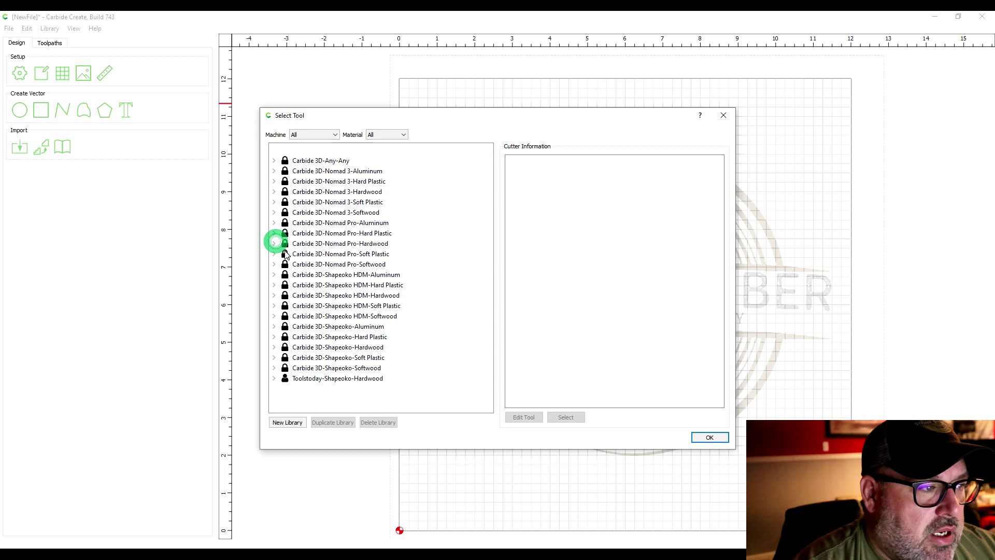
# Examine the end mill, ball mill, vee and engraver categories of the Carbide 3D-Shapeoko HDM-Softwood library.
pyautogui.click(274, 316)
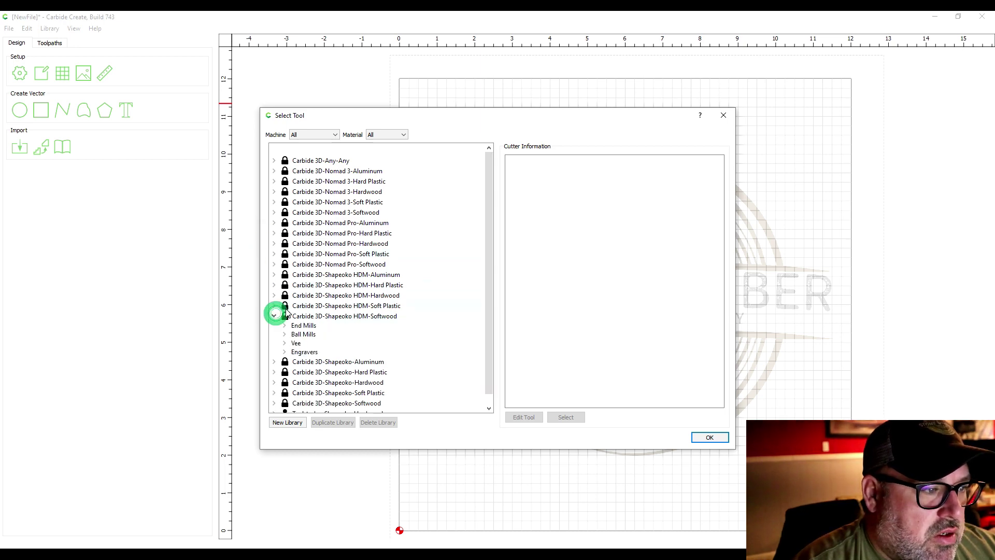
pyautogui.click(285, 325)
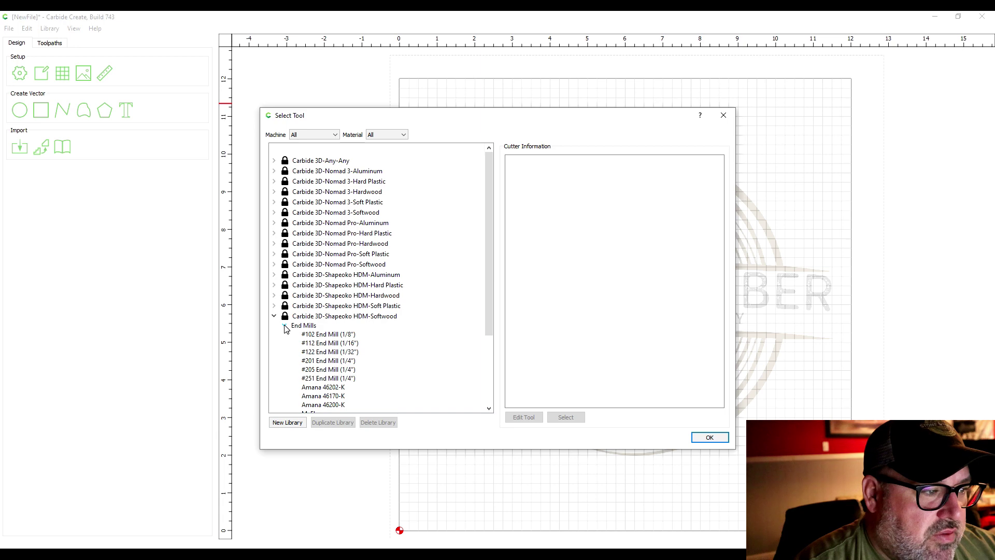
pyautogui.click(284, 326)
pyautogui.click(285, 335)
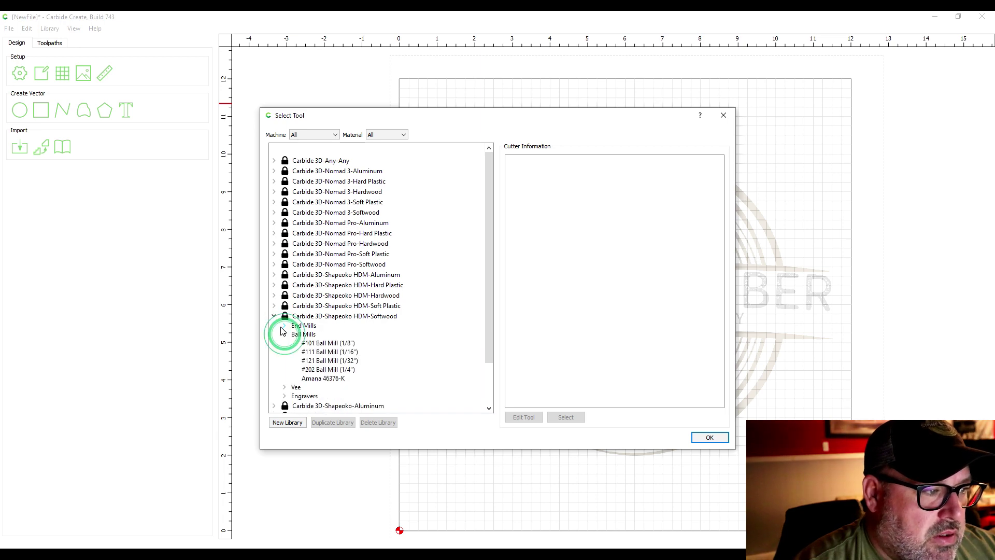
pyautogui.click(285, 335)
pyautogui.click(284, 344)
pyautogui.click(284, 344)
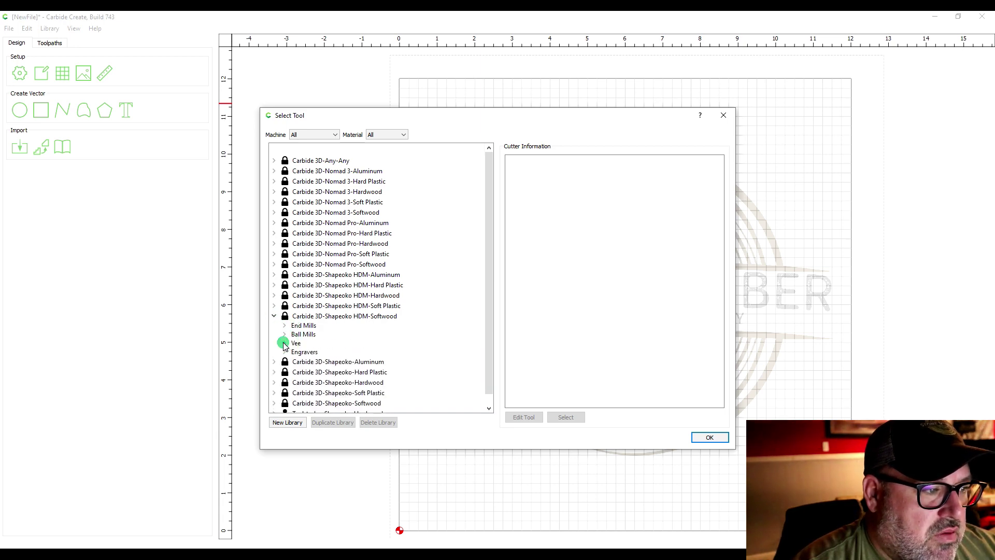
pyautogui.click(285, 352)
pyautogui.click(285, 353)
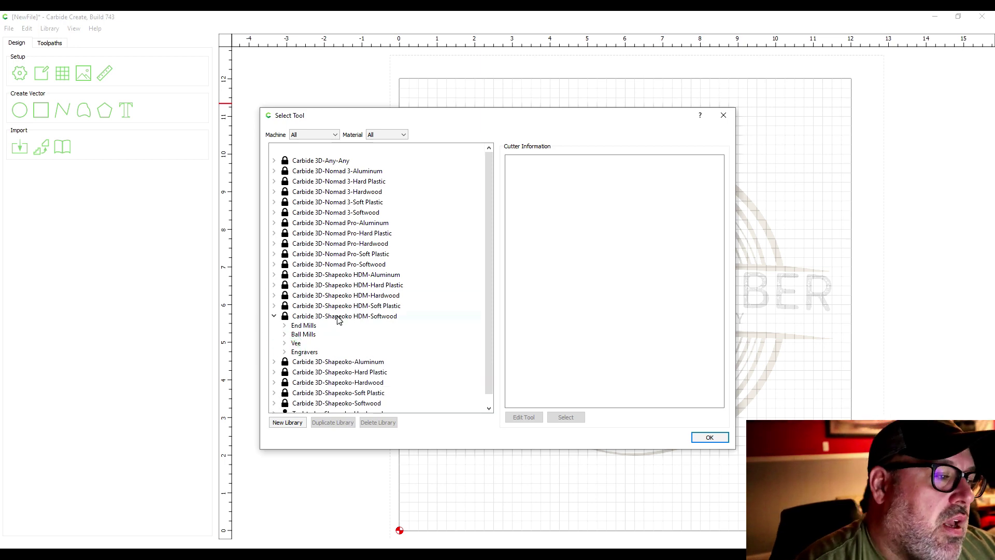
pyautogui.scroll(-1, 341, 319)
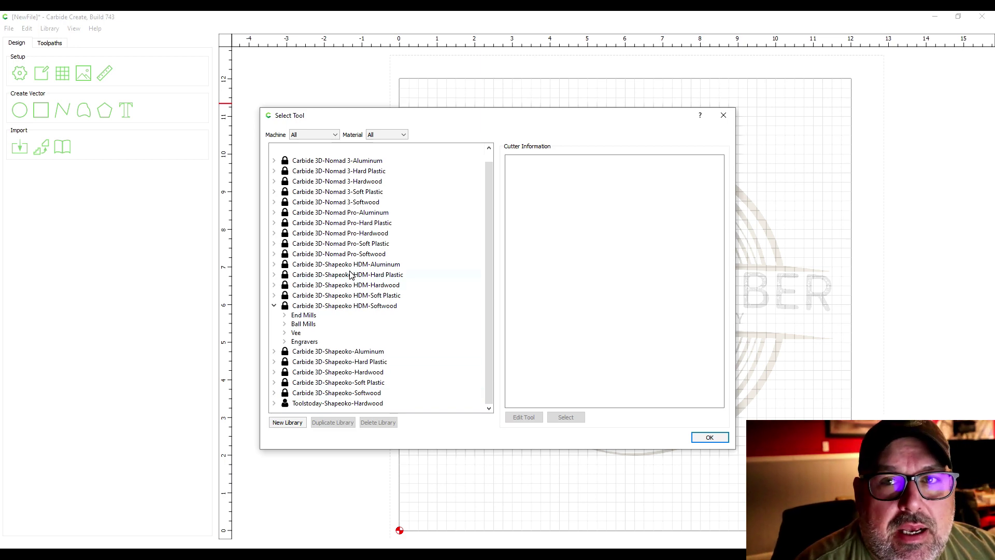
# Review the material and machine choices and create a new tool library named User with both set to Any.
pyautogui.click(285, 422)
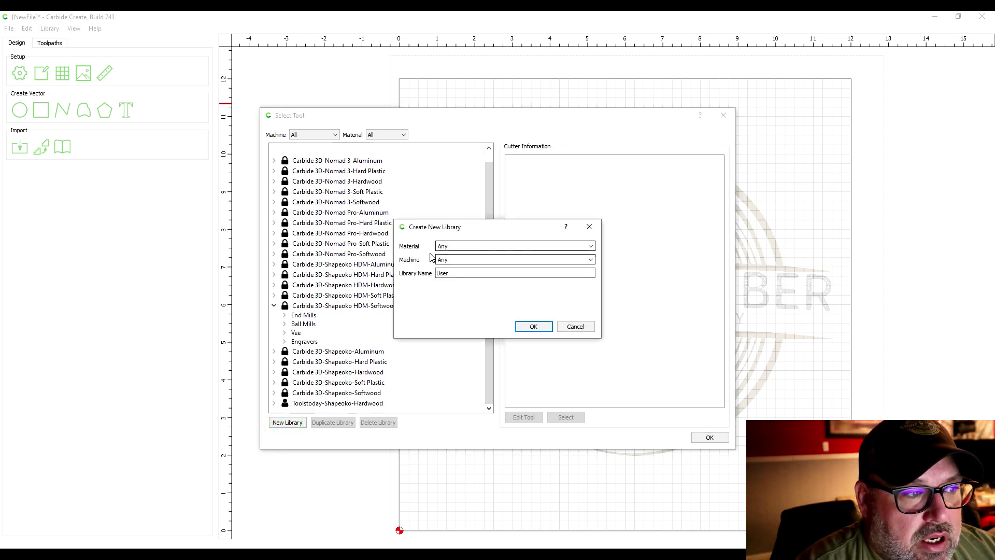
pyautogui.click(591, 247)
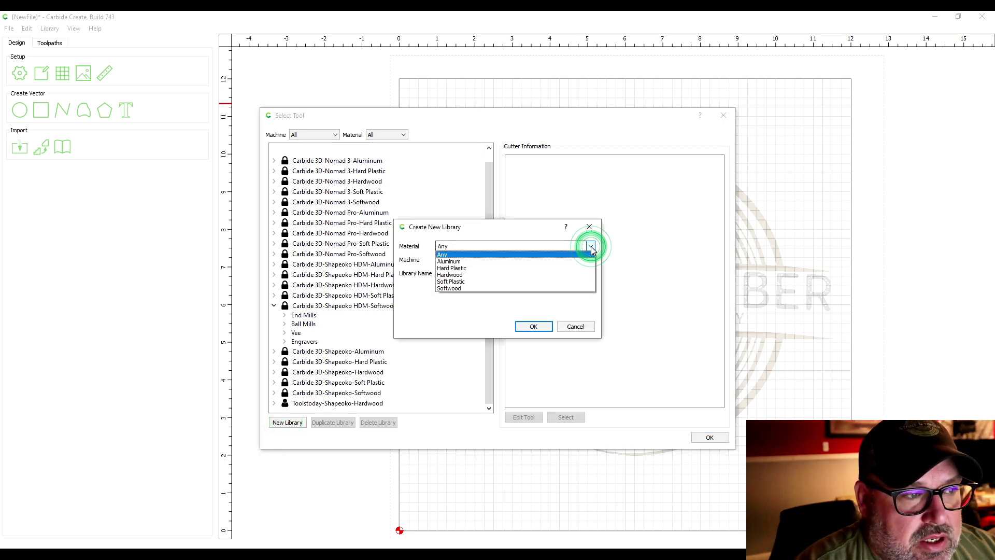
pyautogui.click(517, 231)
pyautogui.click(483, 257)
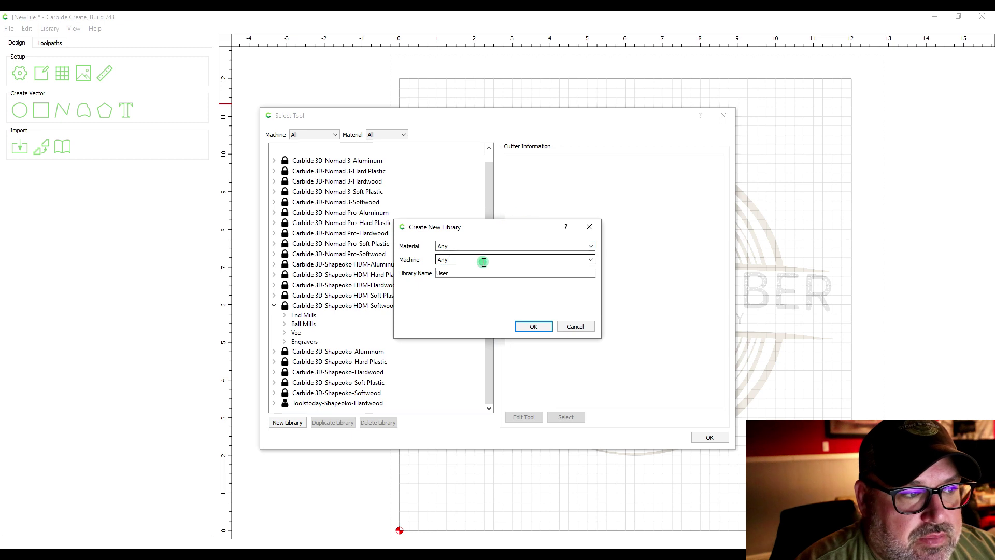
pyautogui.click(591, 260)
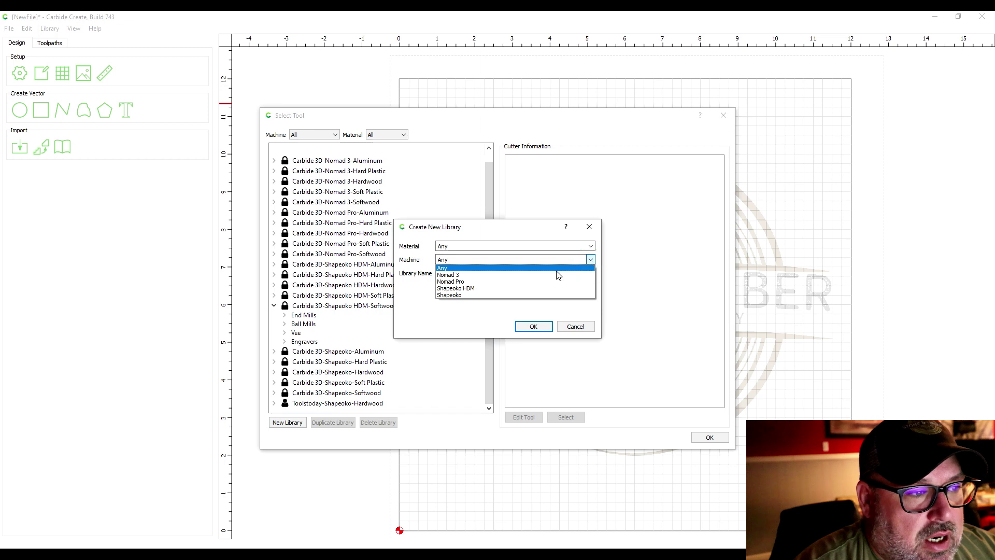
pyautogui.click(493, 228)
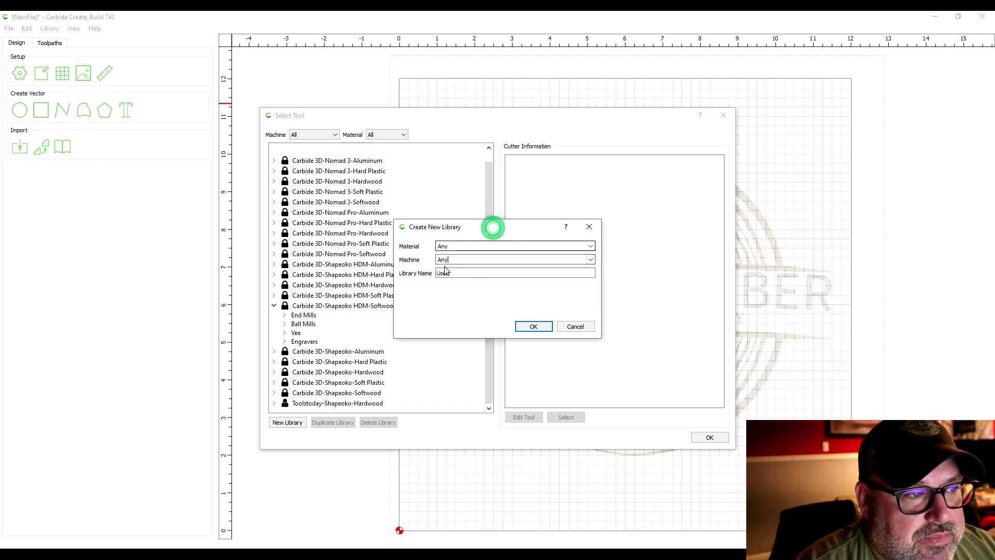
pyautogui.click(487, 270)
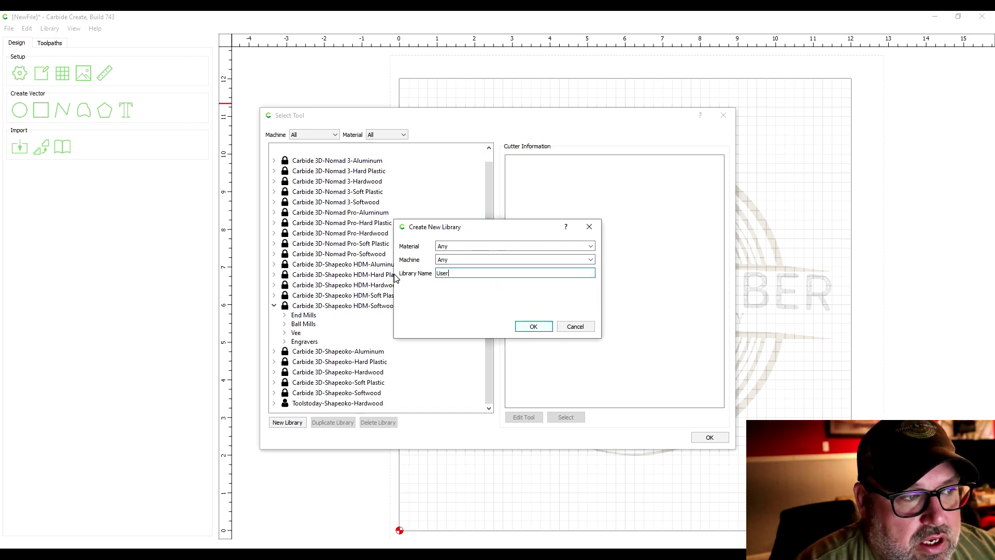
pyautogui.click(533, 327)
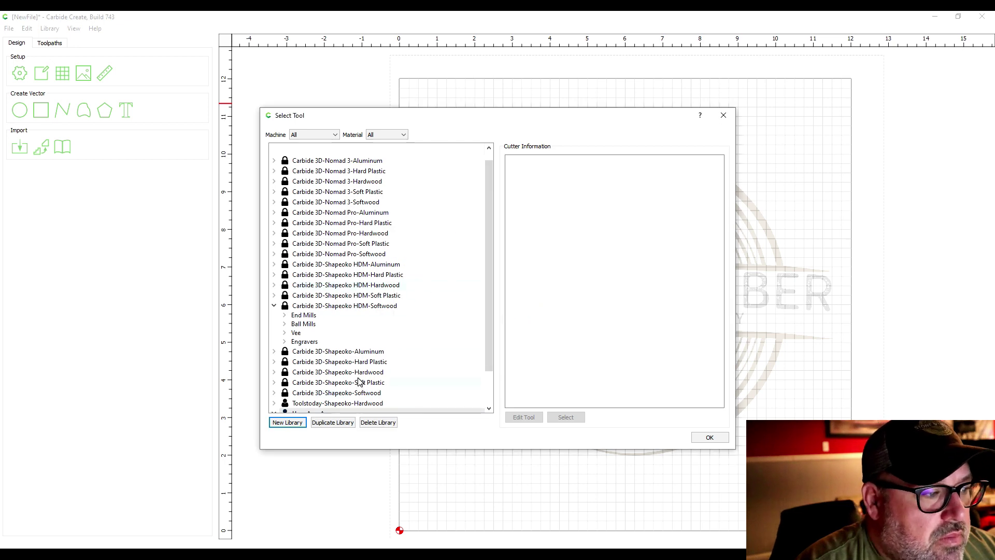
# Start a new inch end mill in the User-Any-Any library, review its tool settings and close the form without saving.
pyautogui.click(272, 374)
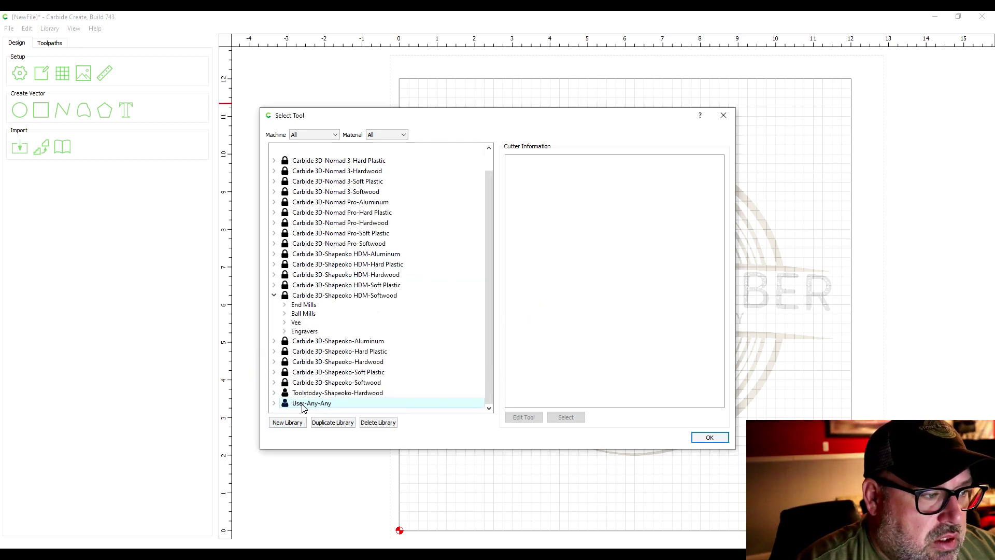
pyautogui.click(274, 403)
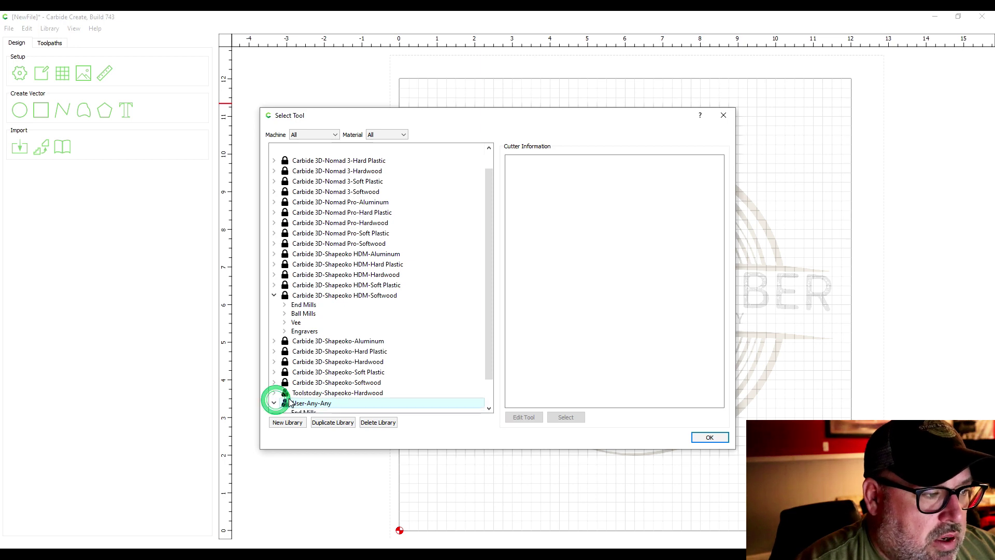
pyautogui.click(304, 382)
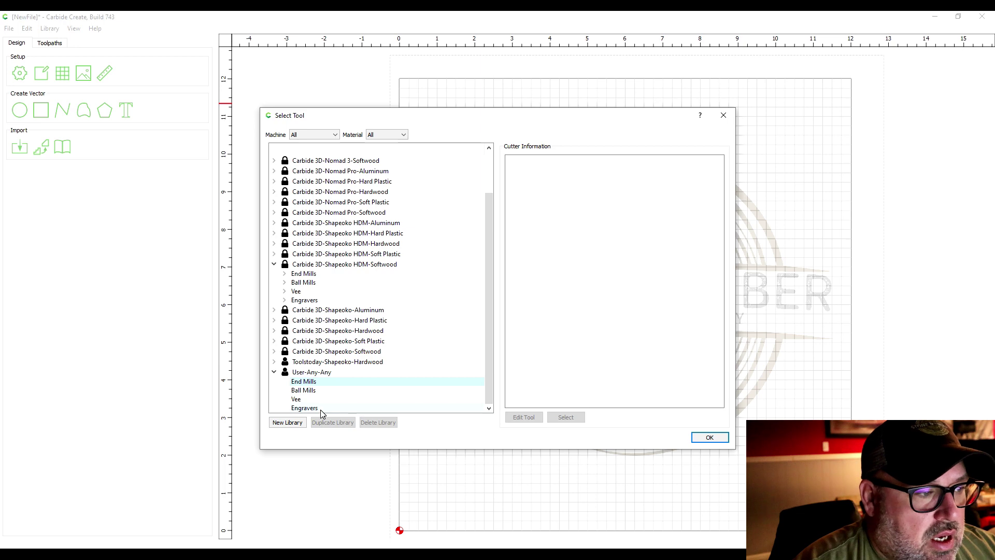
pyautogui.rightClick(303, 381)
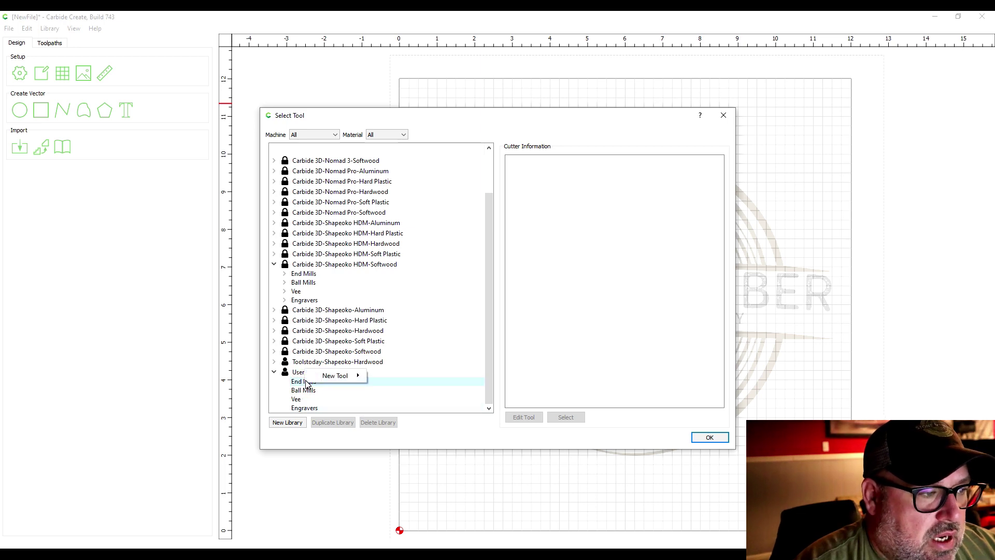
pyautogui.moveTo(348, 378)
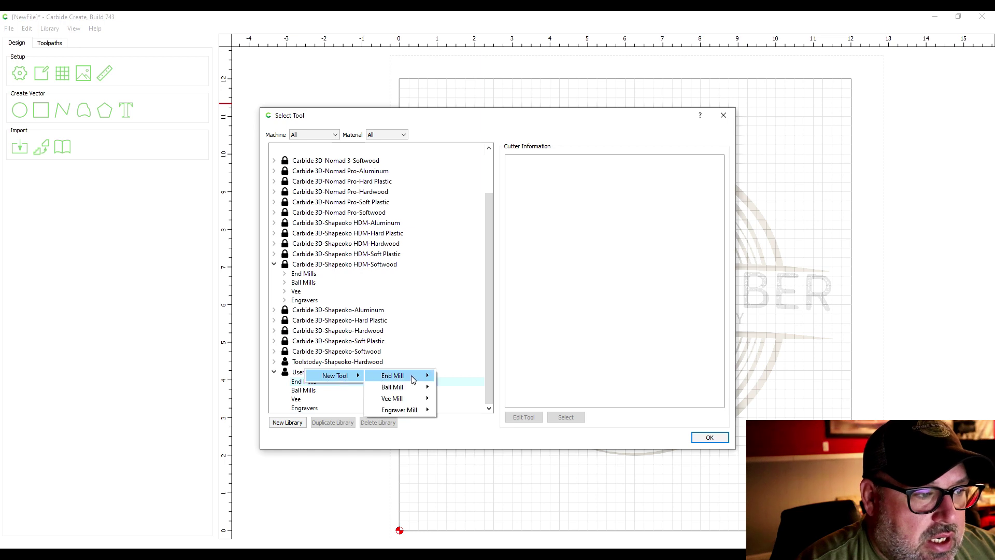
pyautogui.moveTo(414, 380)
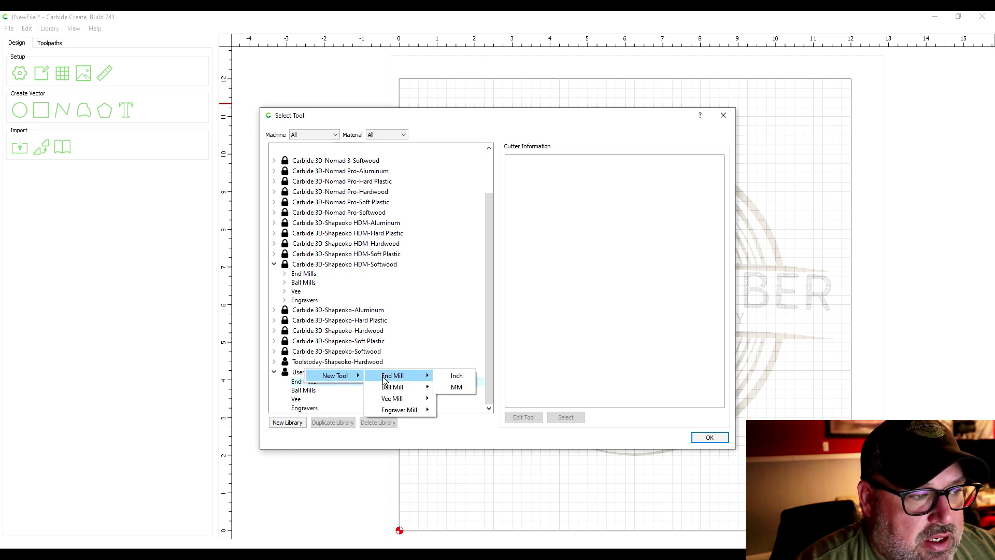
pyautogui.click(454, 375)
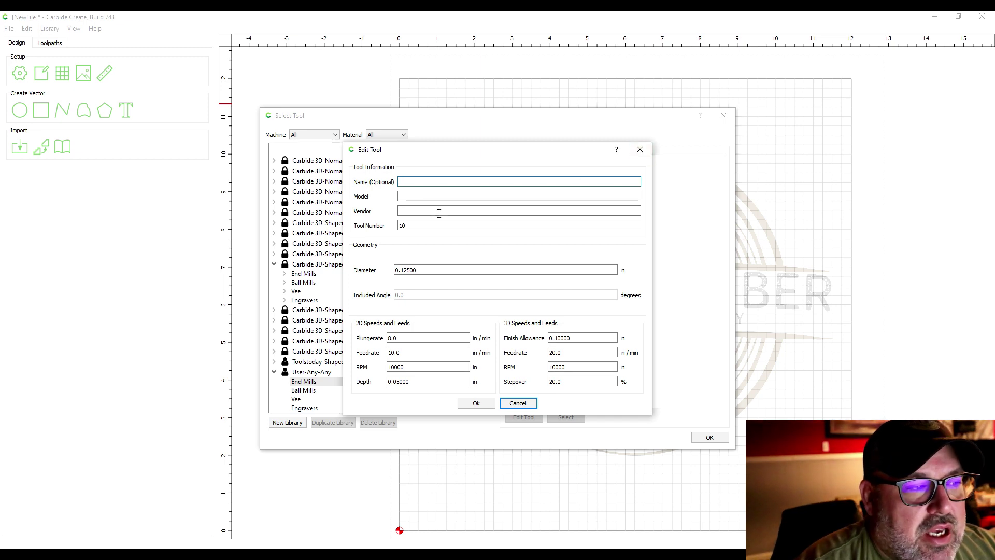
pyautogui.click(639, 150)
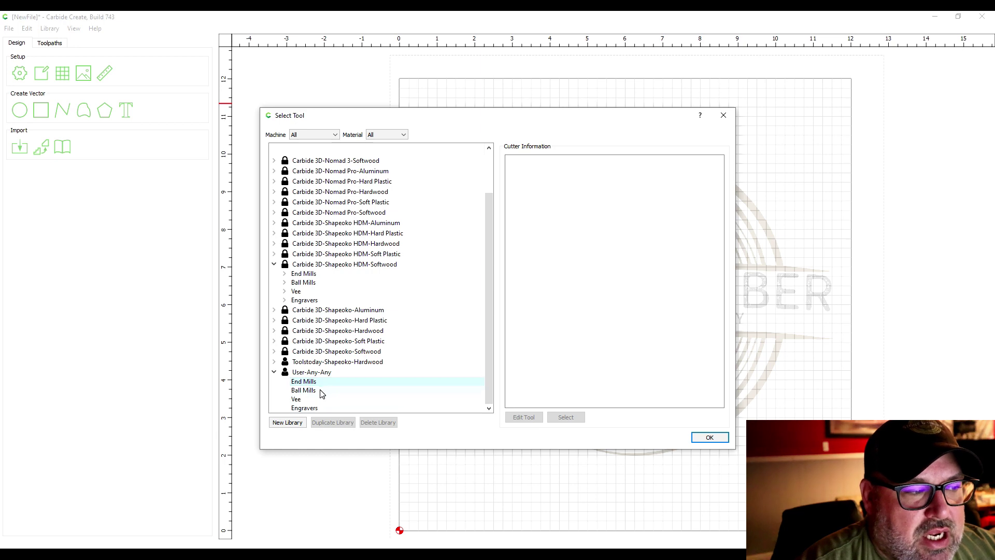
# Start a new inch vee mill in the User-Any-Any library, inspect its included angle setting and cancel the tool.
pyautogui.rightClick(300, 398)
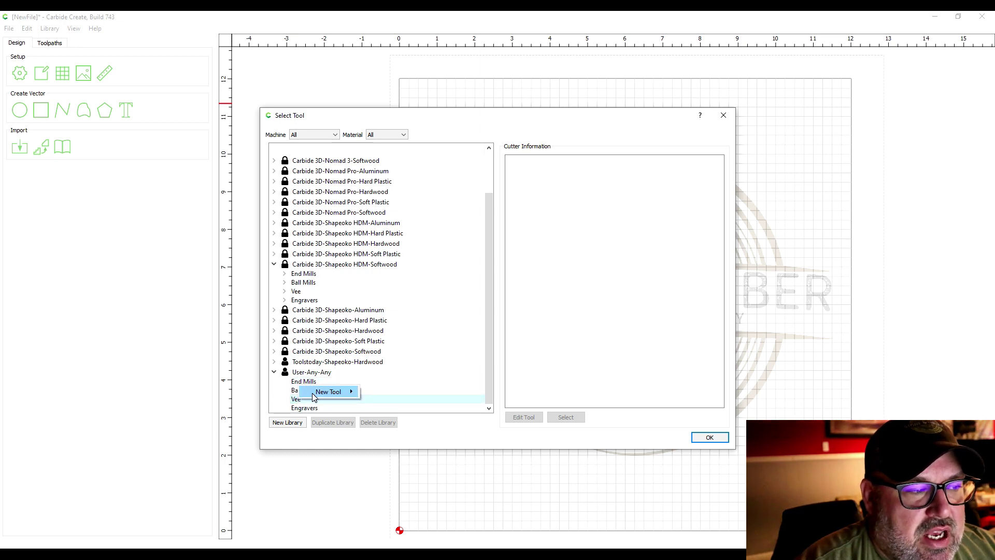
pyautogui.moveTo(331, 395)
pyautogui.moveTo(385, 414)
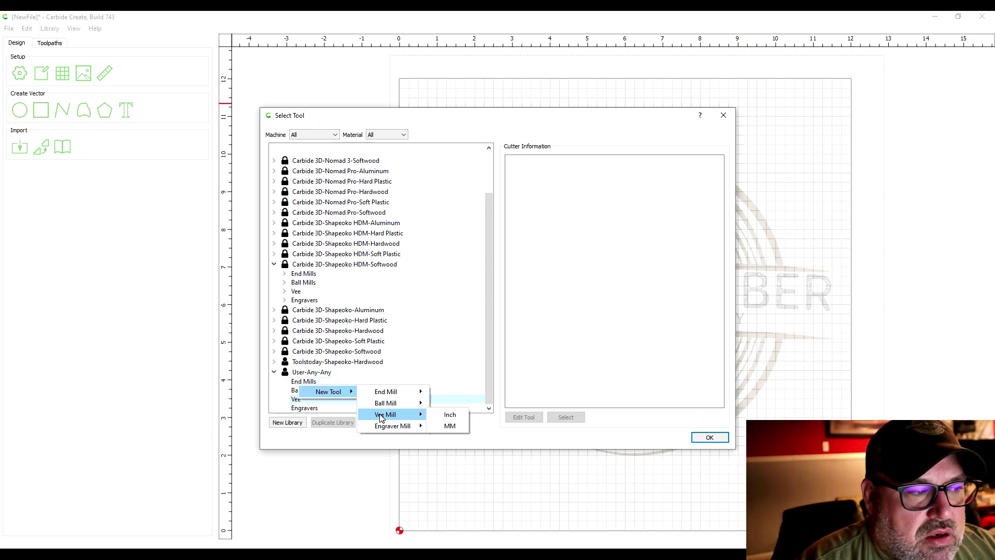
pyautogui.click(449, 416)
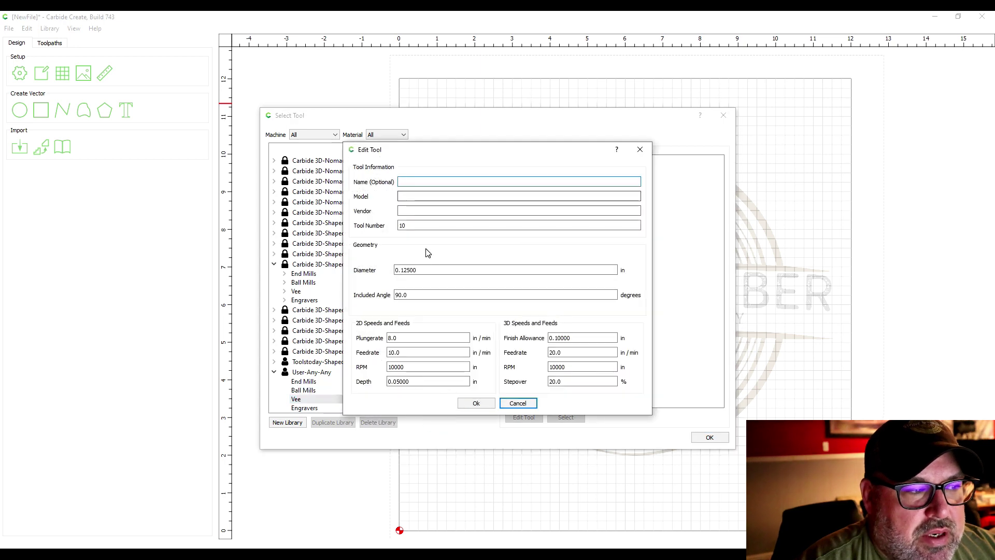
pyautogui.doubleClick(416, 295)
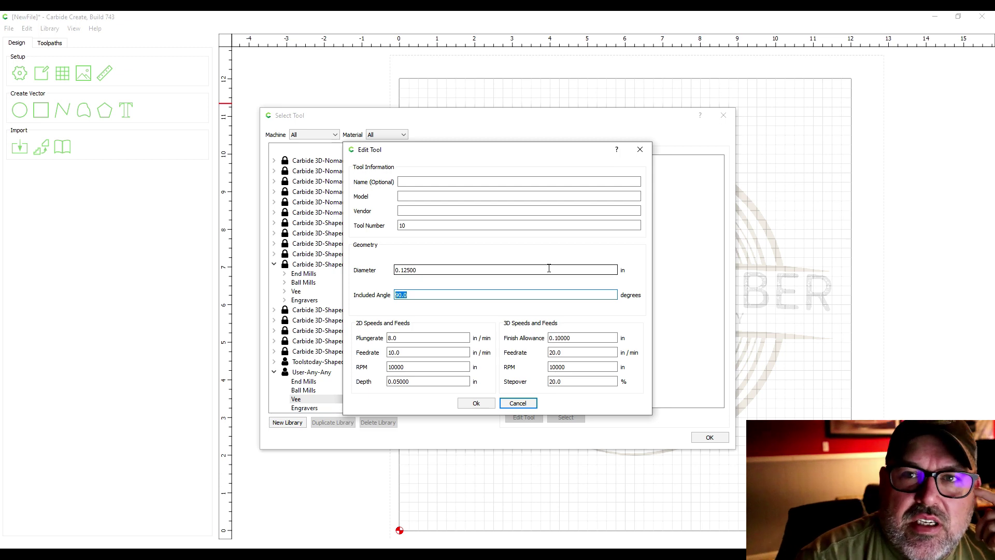
pyautogui.click(518, 403)
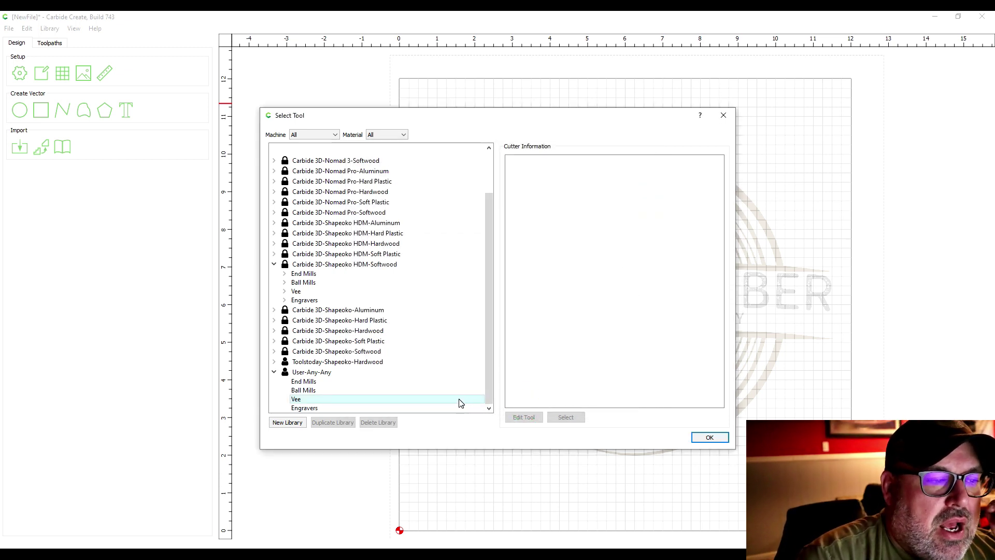
# Collapse the User-Any-Any and Shapeoko HDM-Softwood libraries and close the tool database.
pyautogui.click(274, 372)
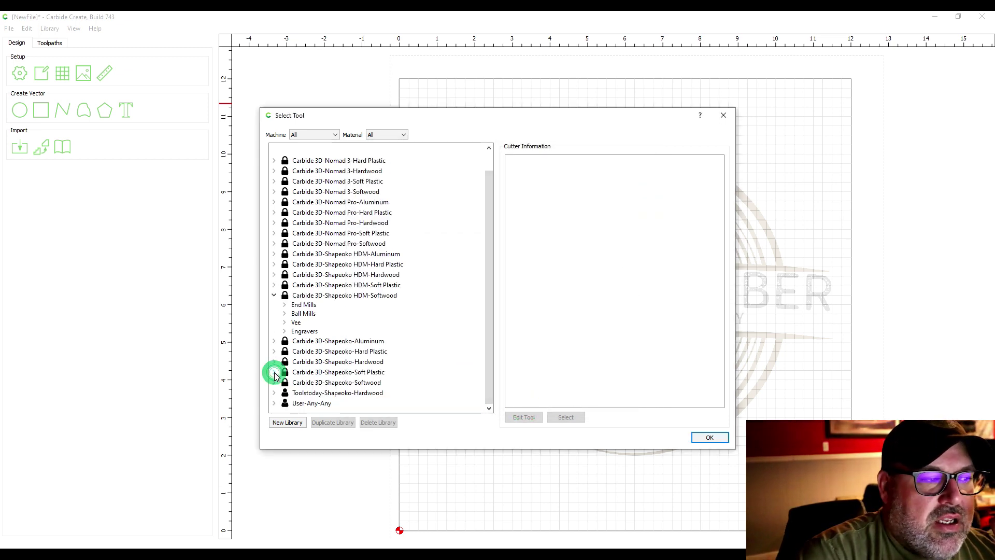
pyautogui.click(274, 297)
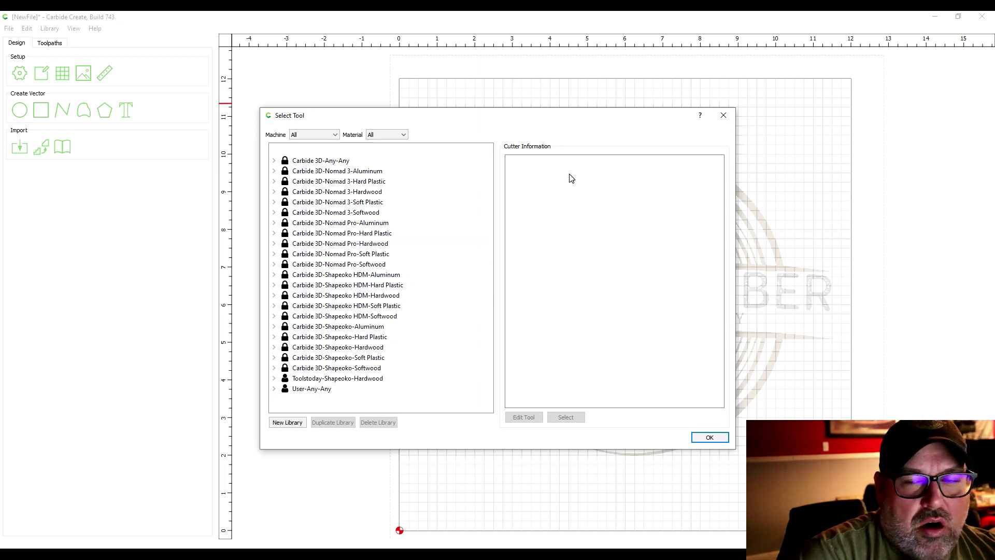
pyautogui.click(725, 115)
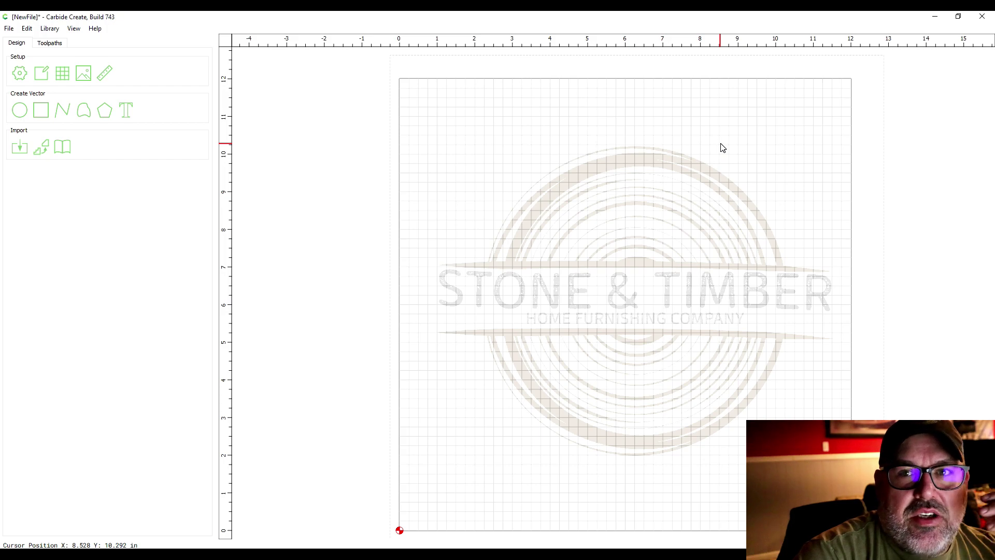